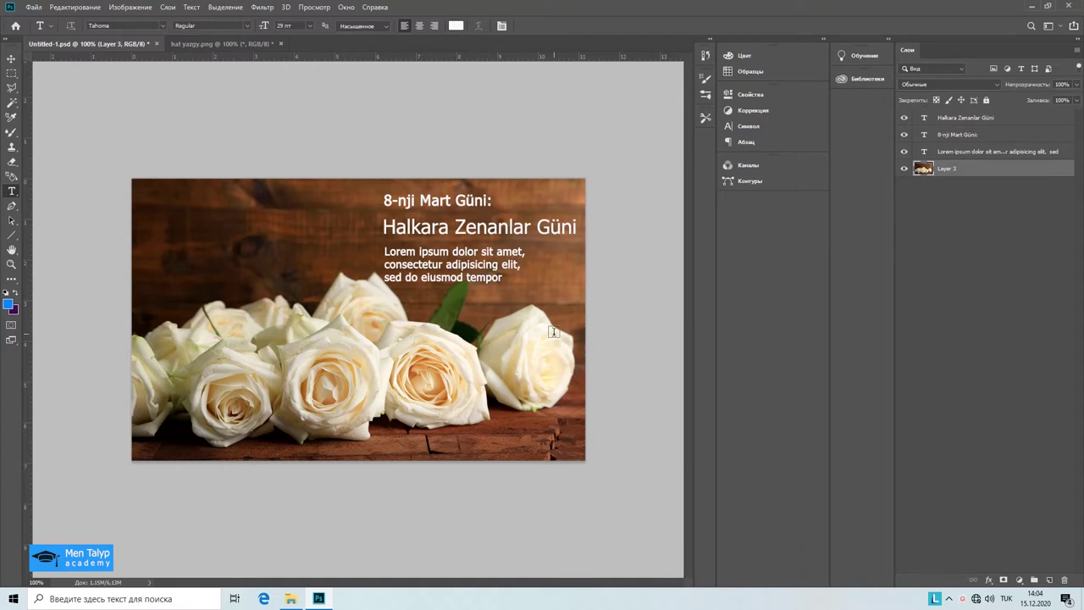
Open hat yazgy.png, the white-roses-on-wood photo, in a new document tab
{"action": "left_click", "coordinate": [35, 8]}
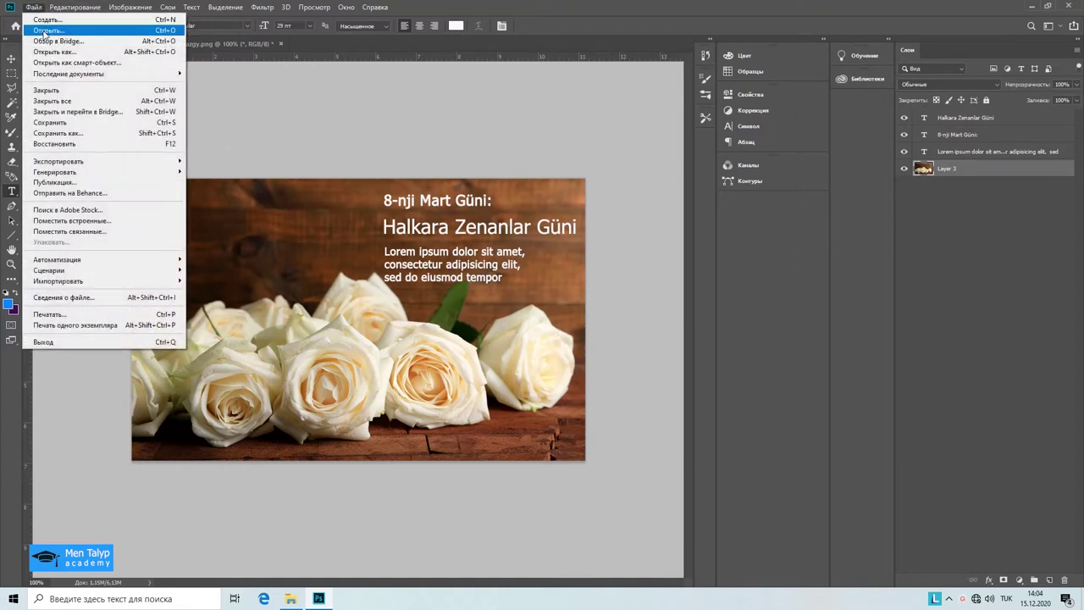
{"action": "left_click", "coordinate": [44, 31]}
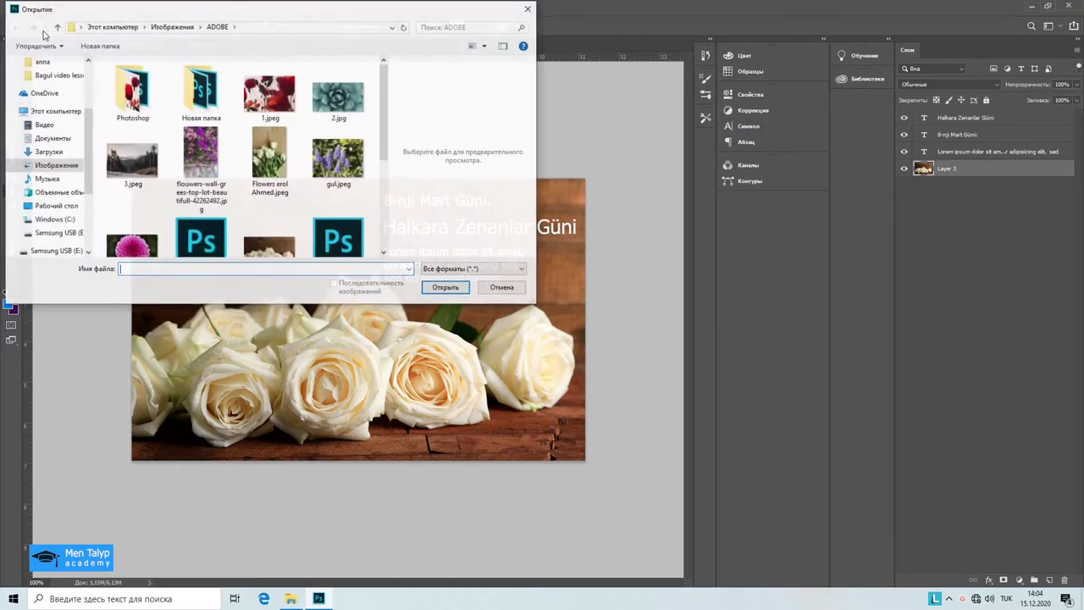
{"action": "scroll", "coordinate": [373, 127], "scroll_direction": "down", "scroll_amount": 2}
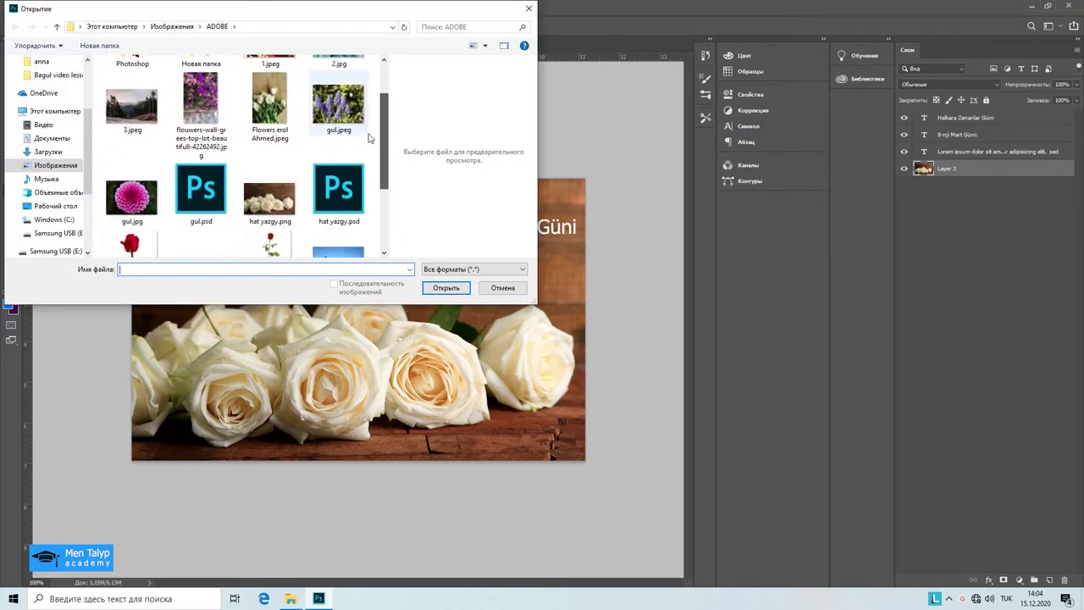
{"action": "double_click", "coordinate": [269, 201]}
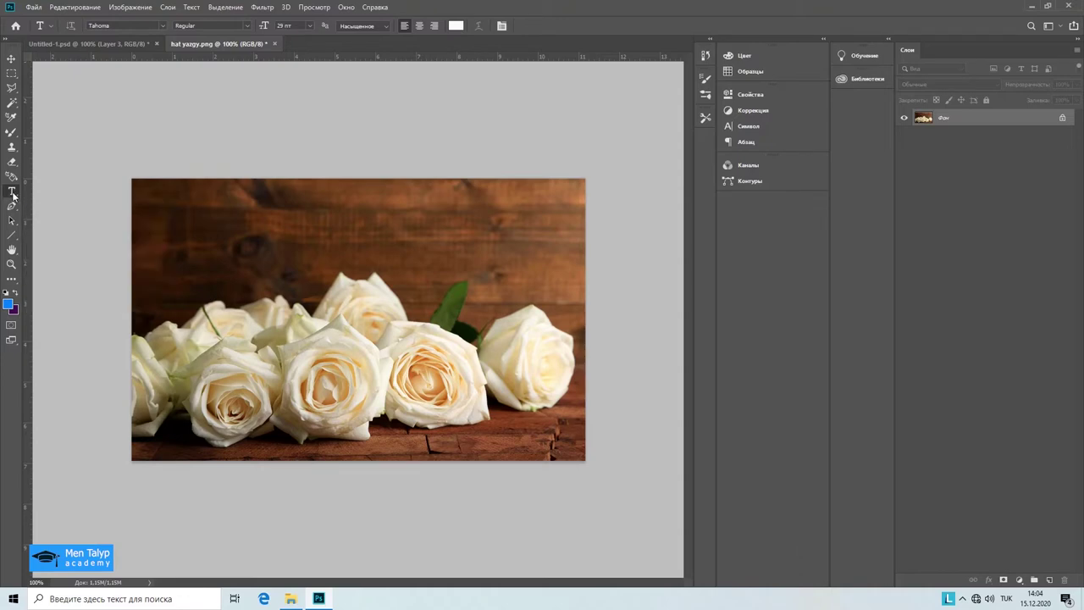
Add and commit the heading '8-NJI MART GÜNI:' at the photo's top right
{"action": "left_click", "coordinate": [394, 206]}
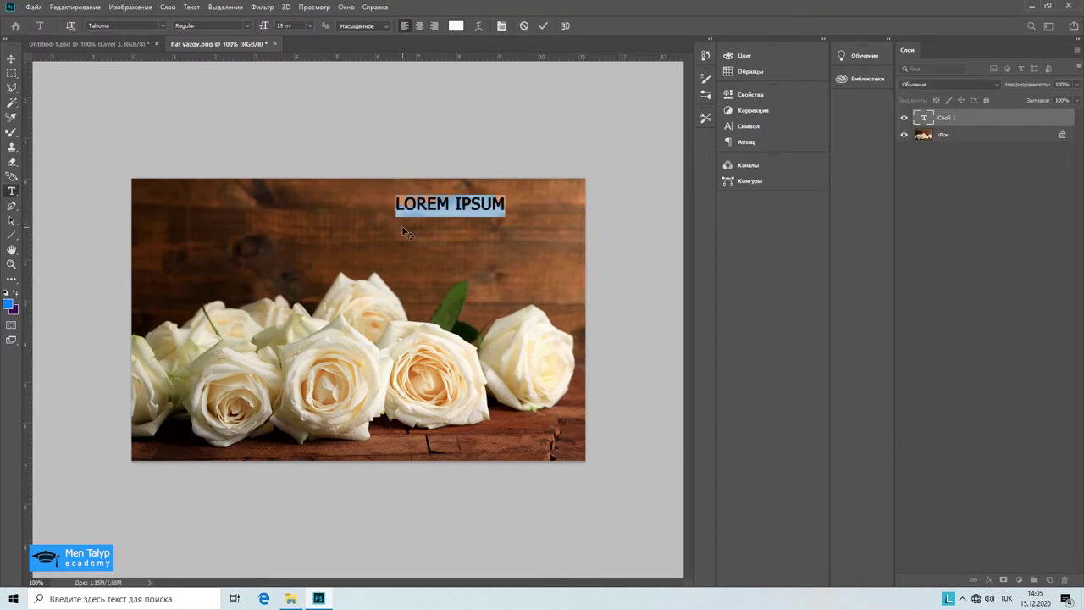
{"action": "type", "text": "8-"}
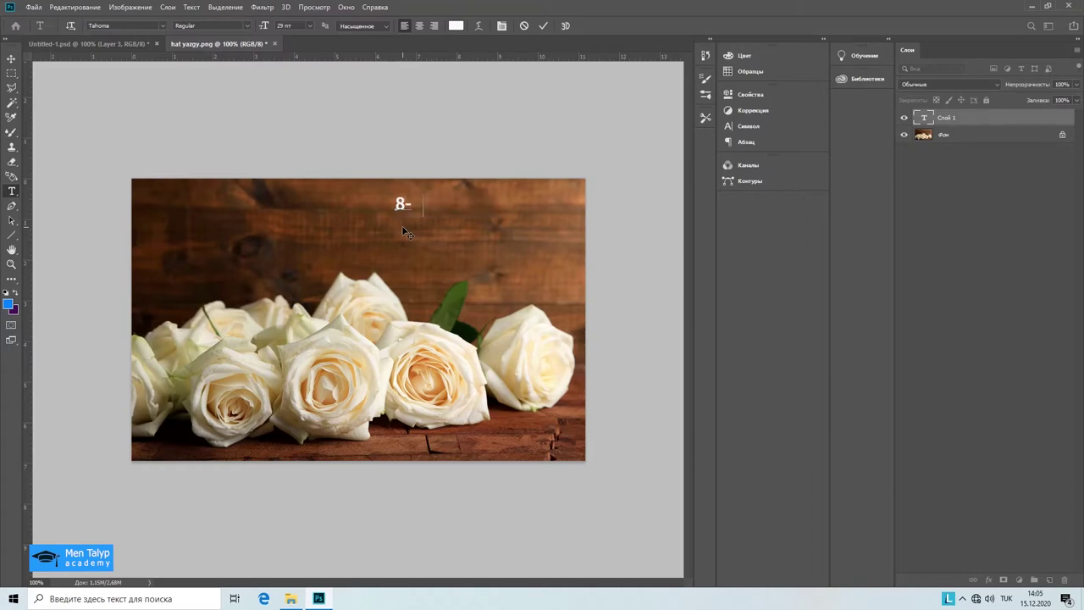
{"action": "type", "text": "NJI MAR"}
{"action": "type", "text": "T "}
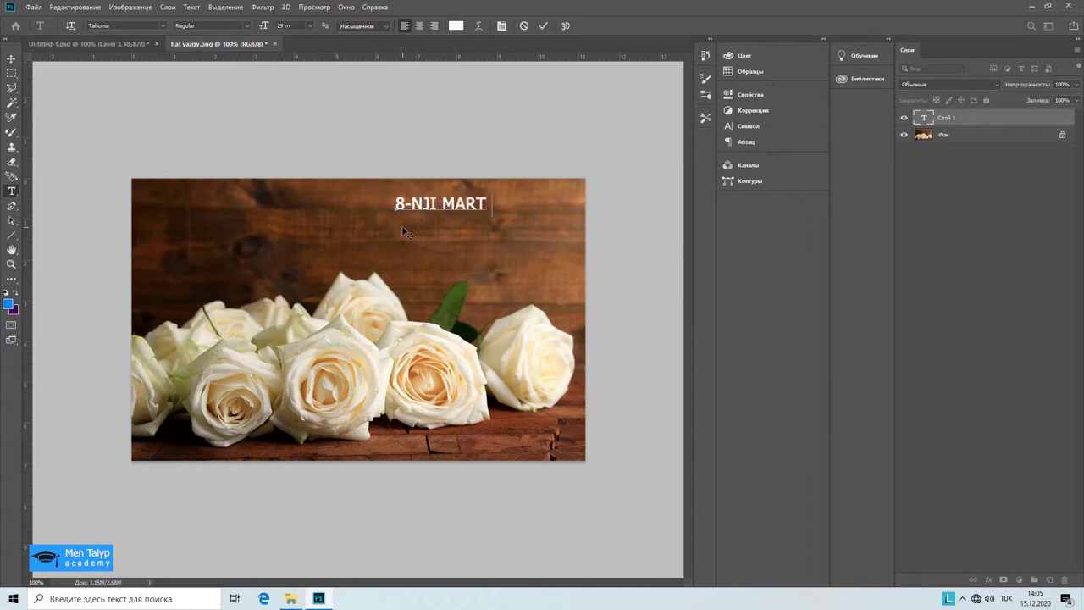
{"action": "type", "text": "GÜNI"}
{"action": "type", "text": ":"}
{"action": "left_click", "coordinate": [12, 58]}
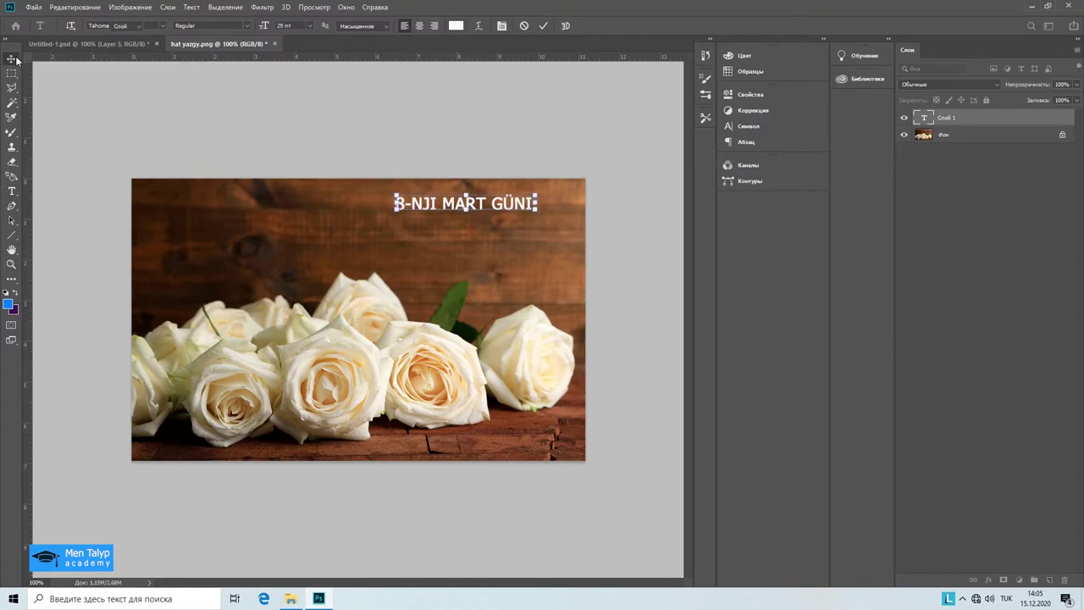
{"action": "left_click", "coordinate": [12, 191]}
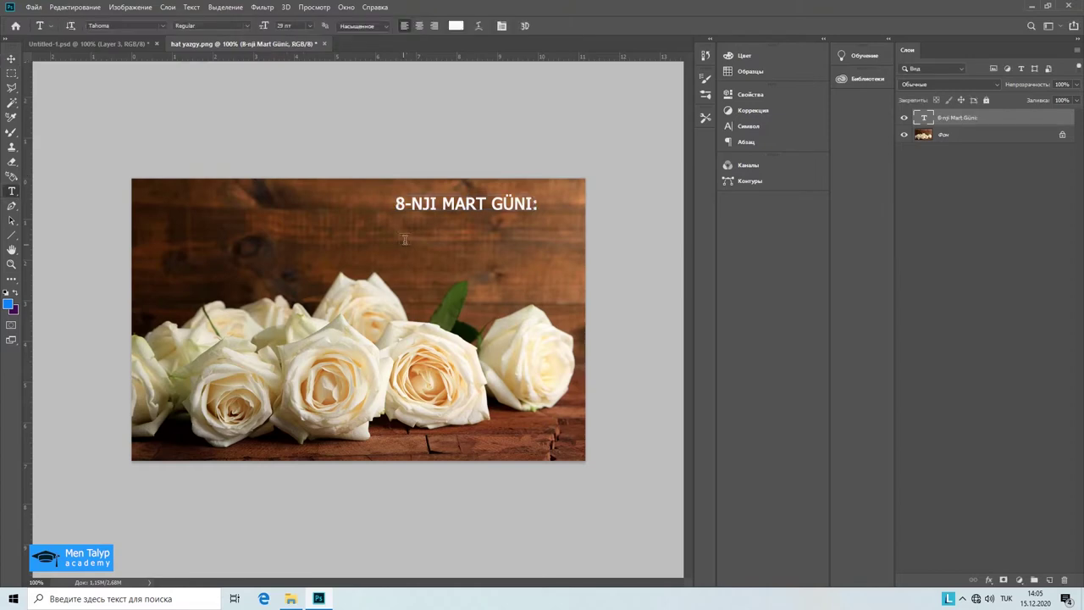
{"action": "left_click", "coordinate": [408, 234]}
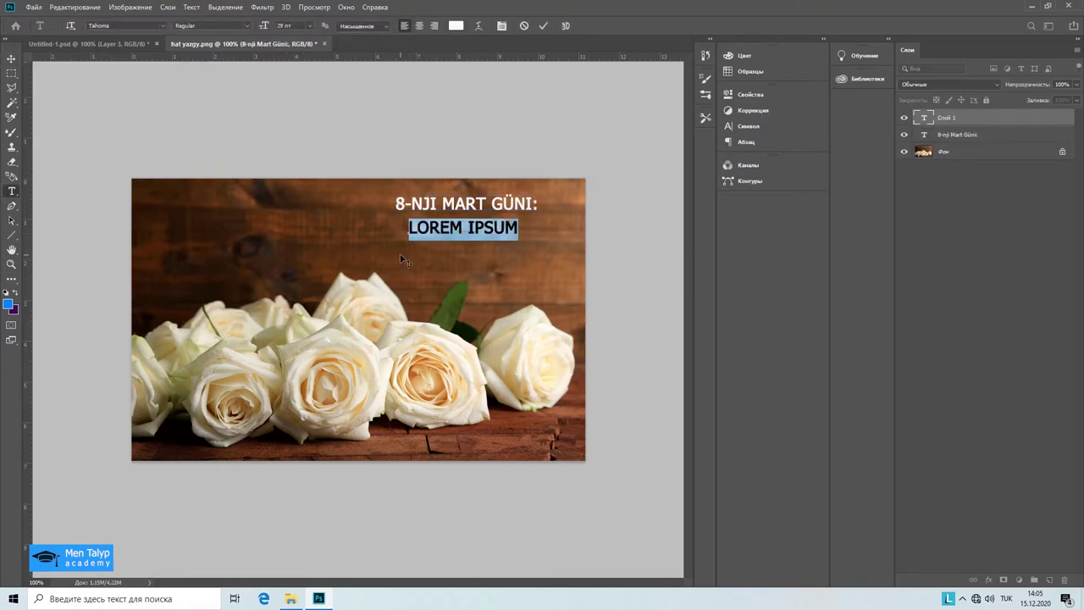
Type 'HALKARAZENANLAR GÜN' as a second text line below the heading
{"action": "type", "text": "HALKA"}
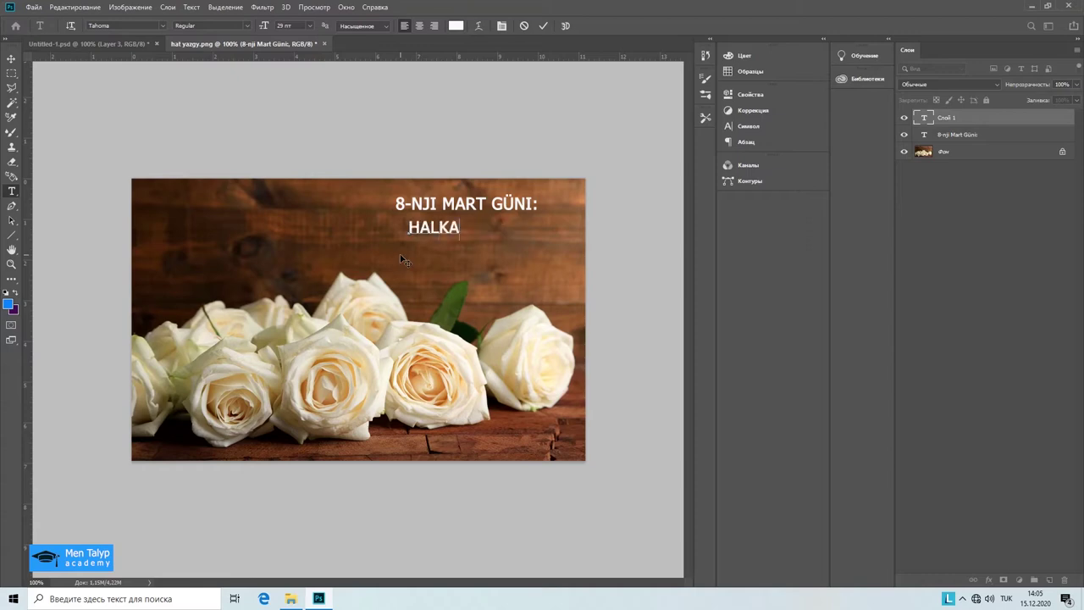
{"action": "type", "text": "RAZE"}
{"action": "type", "text": "NANLAR"}
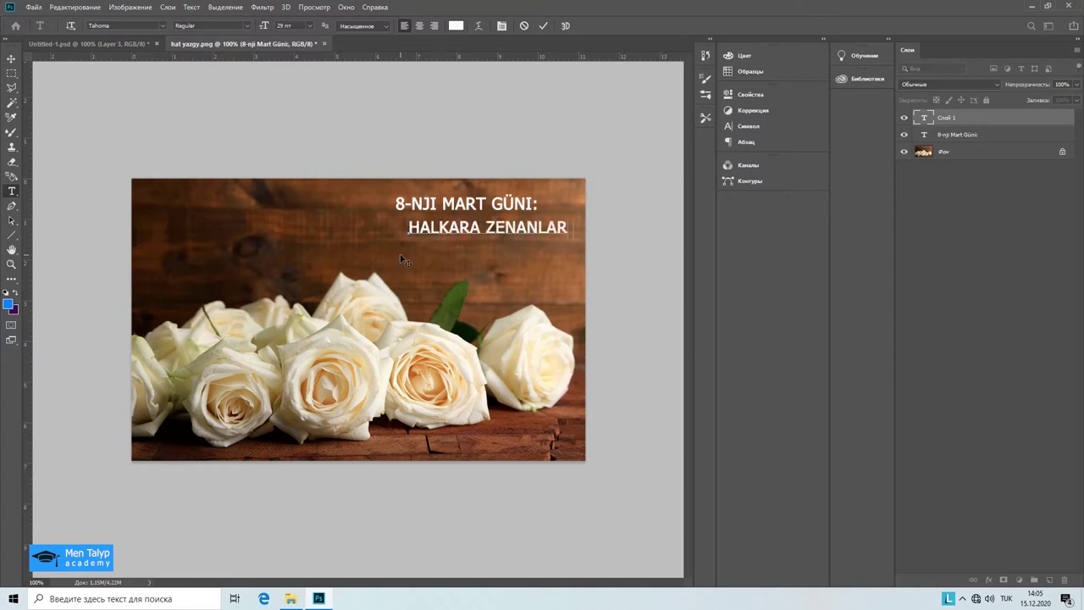
{"action": "type", "text": " GÜN"}
Commit the second line, then shift both text layers left so their left edges align
{"action": "left_click", "coordinate": [11, 62]}
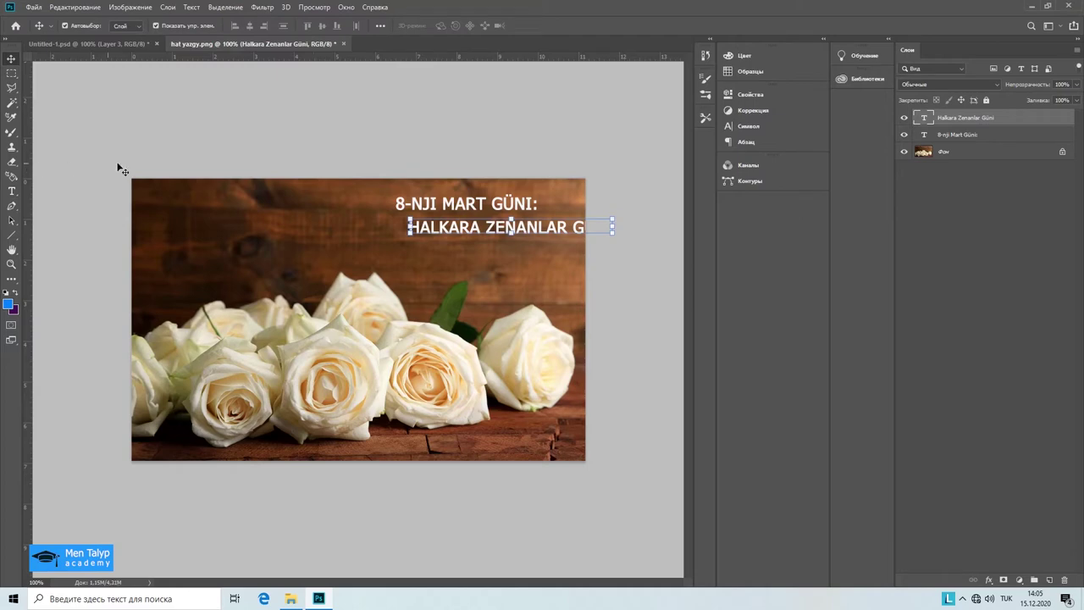
{"action": "left_click", "coordinate": [441, 205]}
{"action": "left_click_drag", "start_coordinate": [442, 206], "coordinate": [415, 205]}
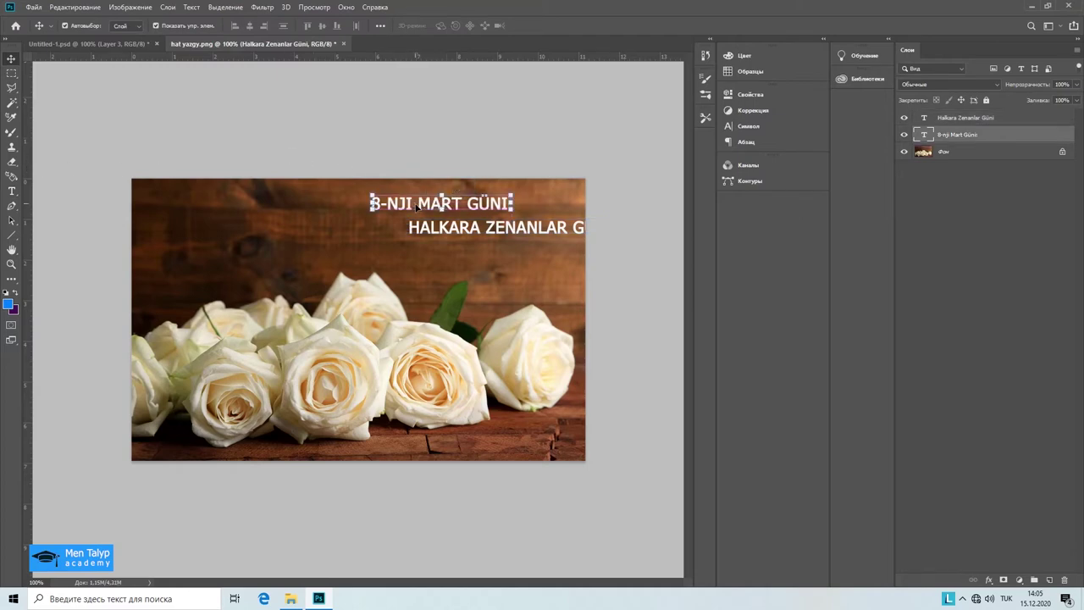
{"action": "left_click", "coordinate": [942, 119]}
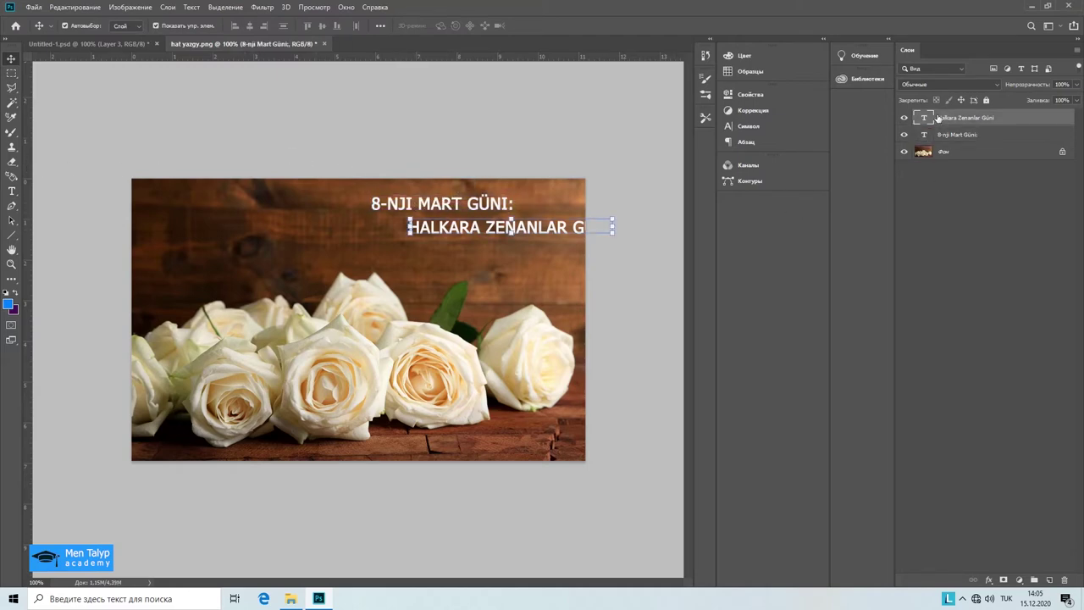
{"action": "left_click_drag", "start_coordinate": [549, 228], "coordinate": [512, 235]}
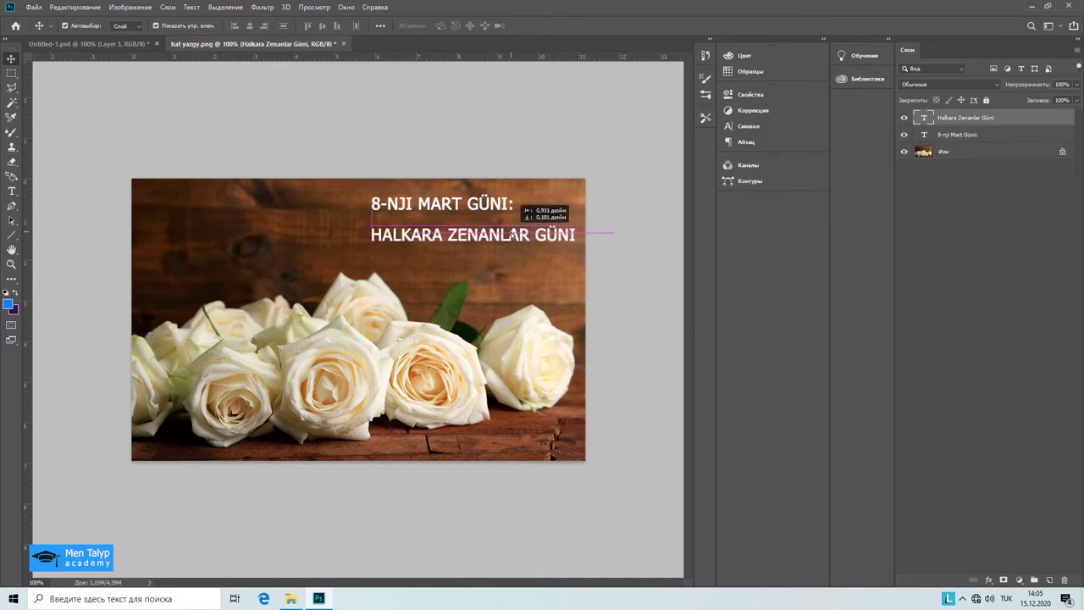
{"action": "left_click_drag", "start_coordinate": [512, 236], "coordinate": [513, 235]}
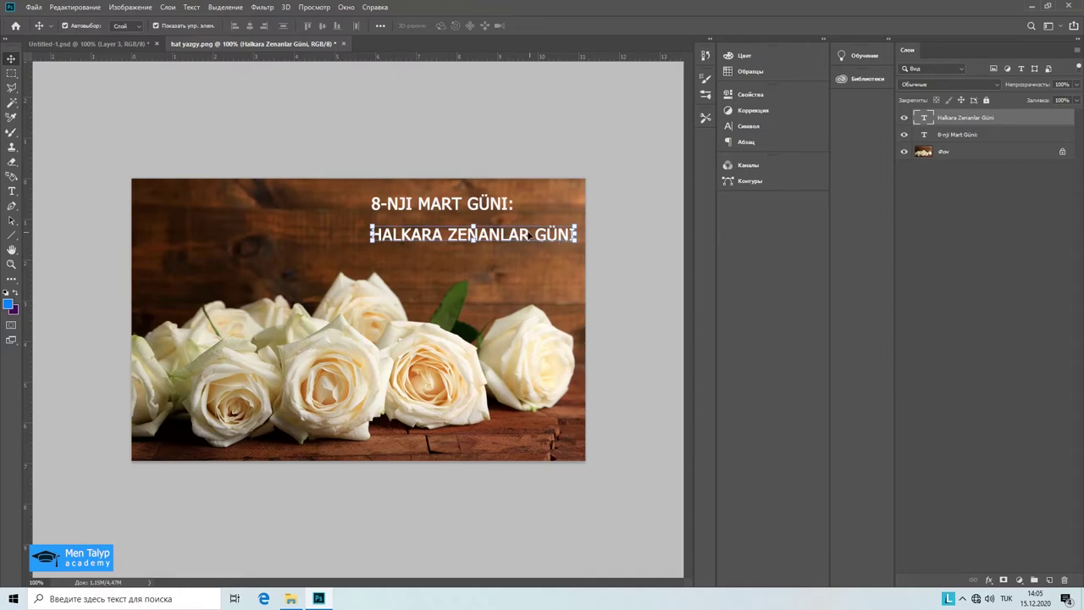
{"action": "left_click_drag", "start_coordinate": [525, 234], "coordinate": [530, 236]}
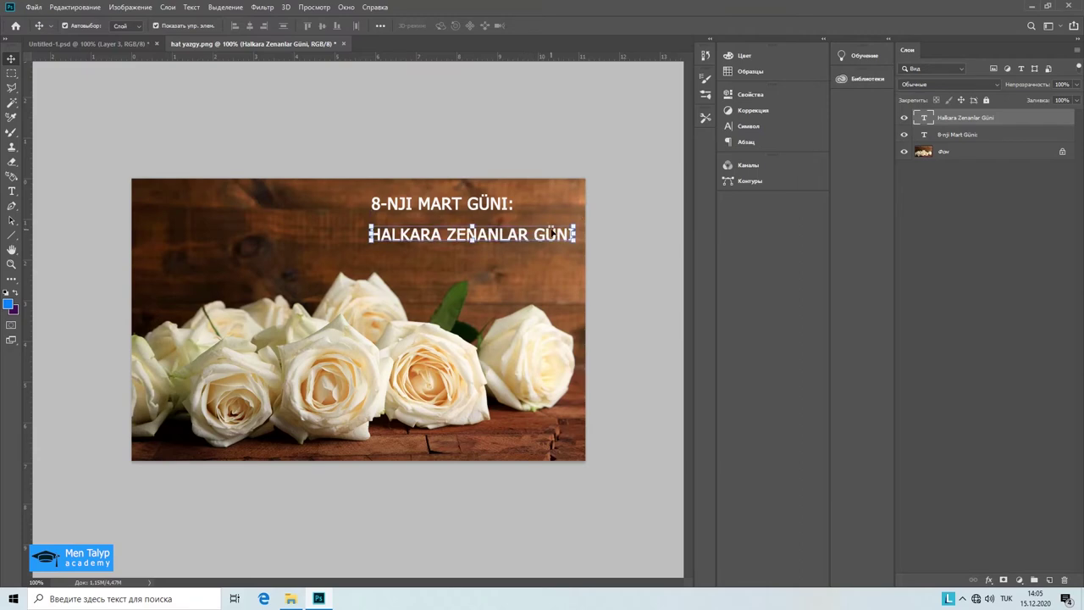
Show the Character panel from the Window menu
{"action": "left_click", "coordinate": [346, 7]}
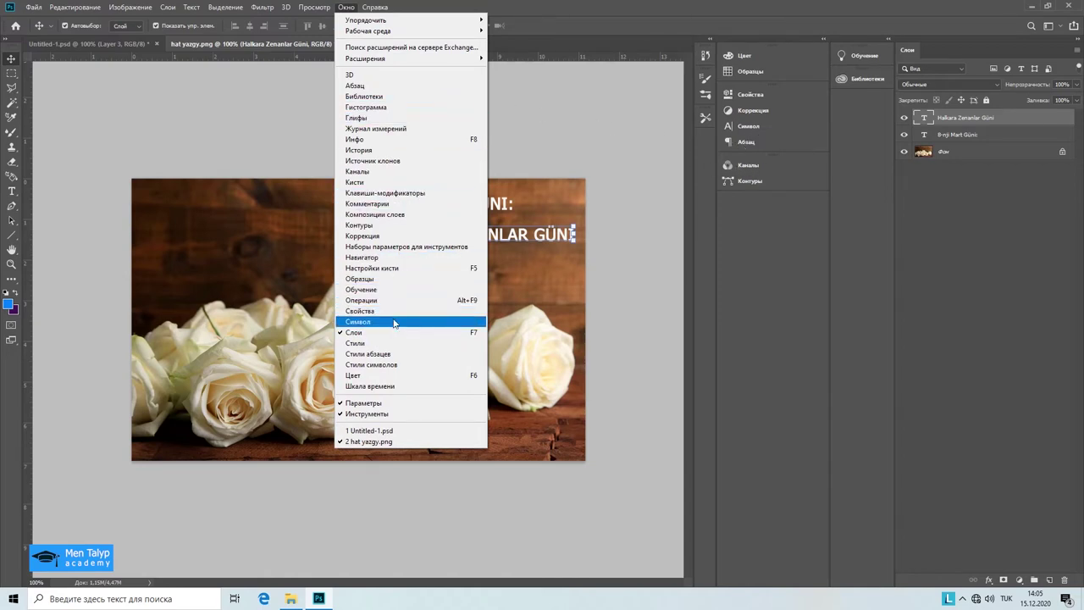
{"action": "left_click", "coordinate": [394, 323]}
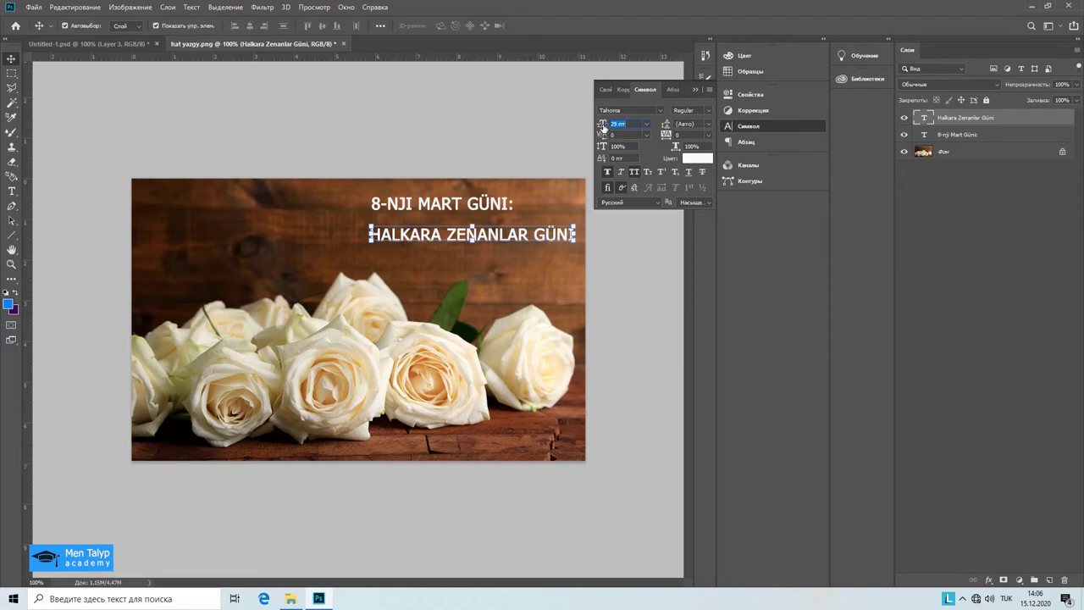
Shrink the second line to 27 pt and the heading to 25 pt
{"action": "left_click_drag", "start_coordinate": [603, 125], "coordinate": [602, 124]}
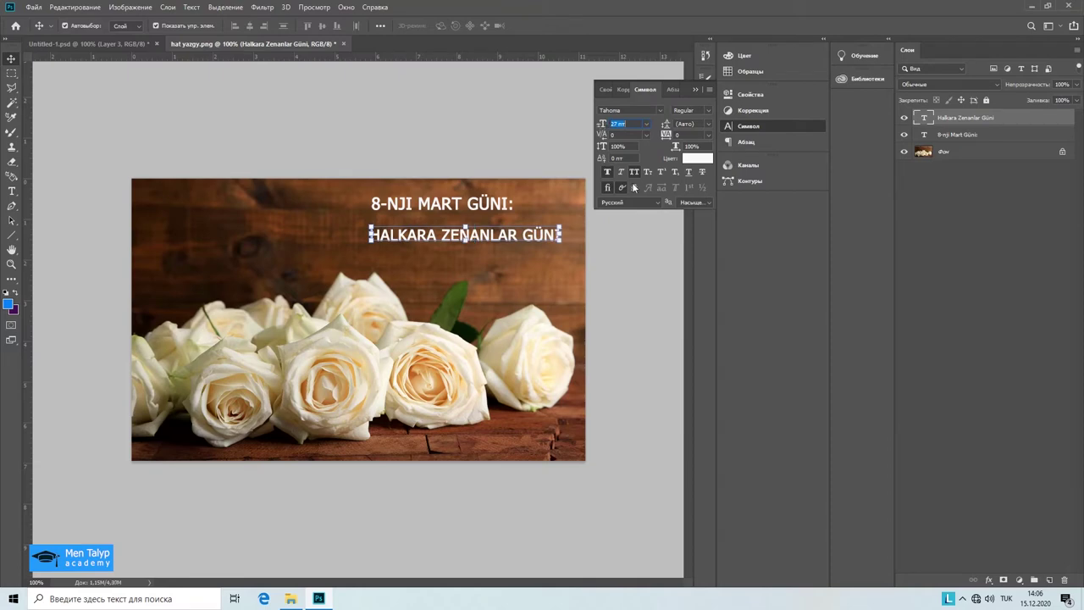
{"action": "double_click", "coordinate": [924, 134]}
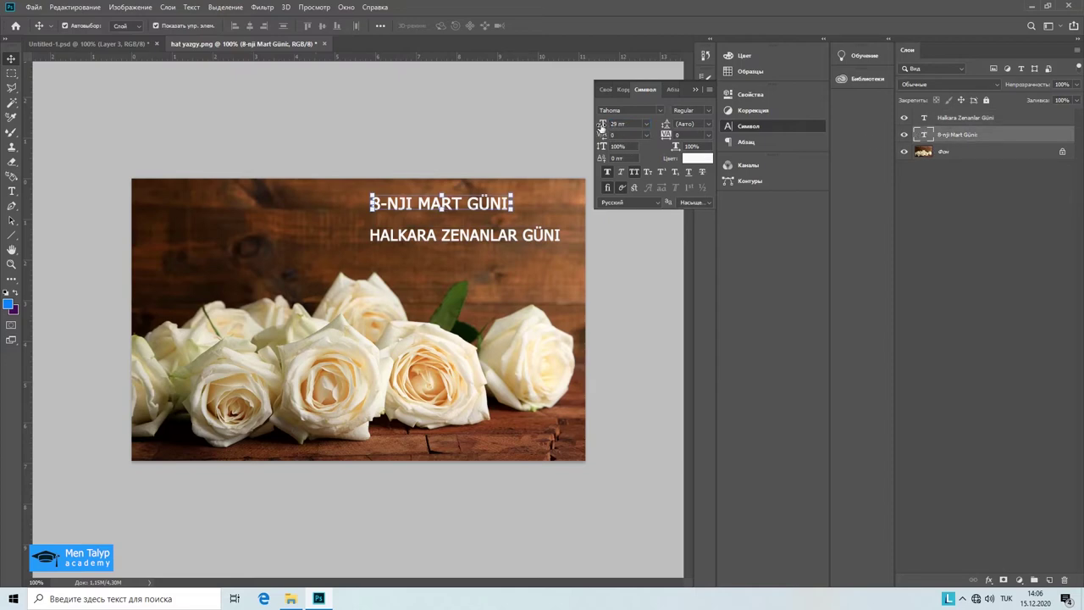
{"action": "left_click_drag", "start_coordinate": [603, 126], "coordinate": [599, 125]}
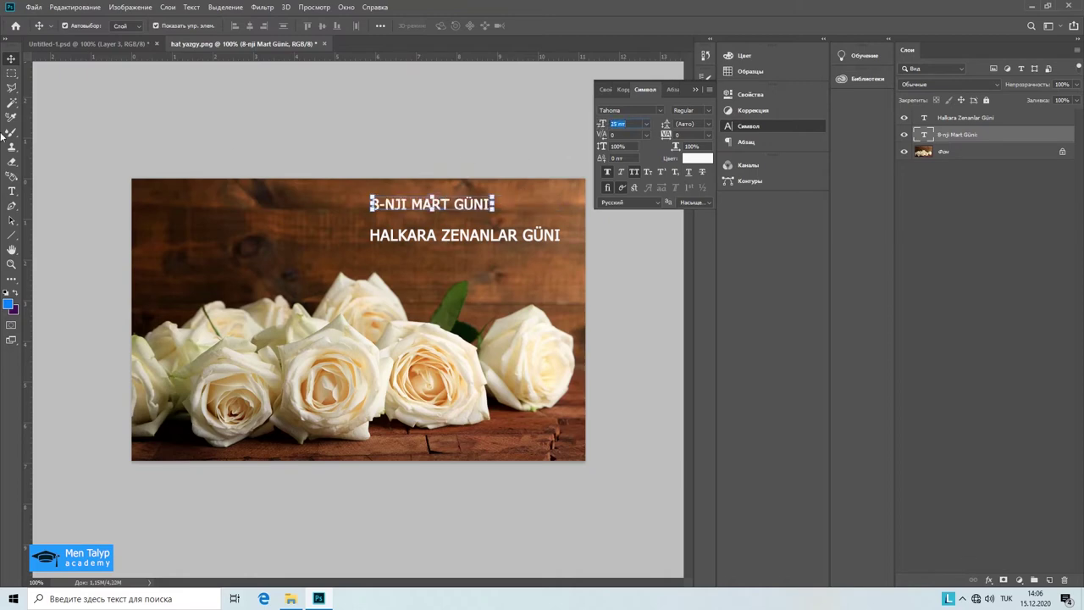
Nudge HALKARA ZENANLAR GÜNI up just below the heading, then reselect its layer
{"action": "left_click", "coordinate": [470, 245]}
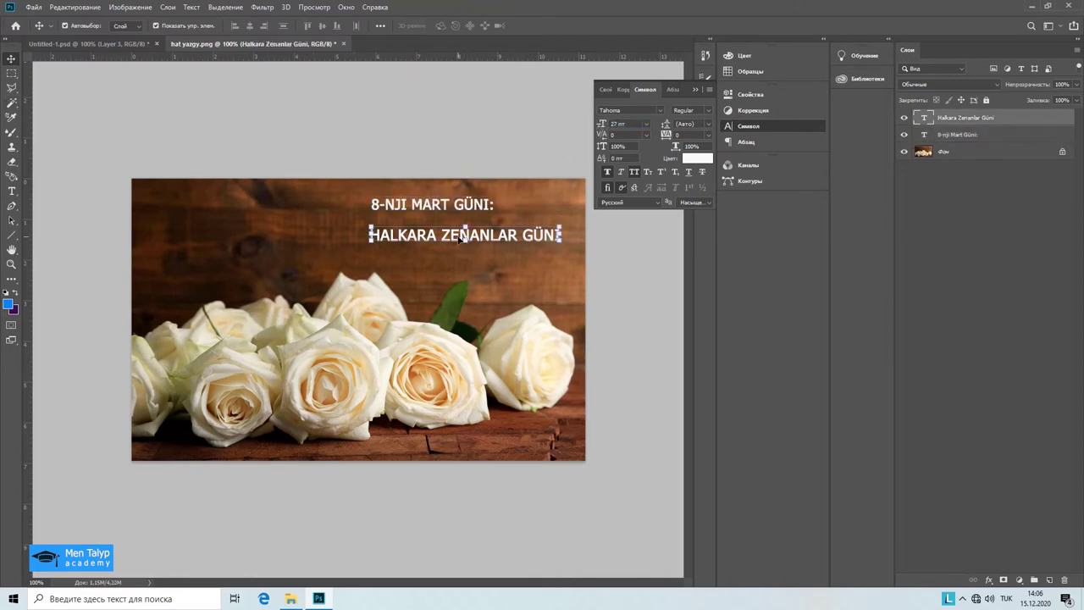
{"action": "left_click_drag", "start_coordinate": [453, 235], "coordinate": [450, 227]}
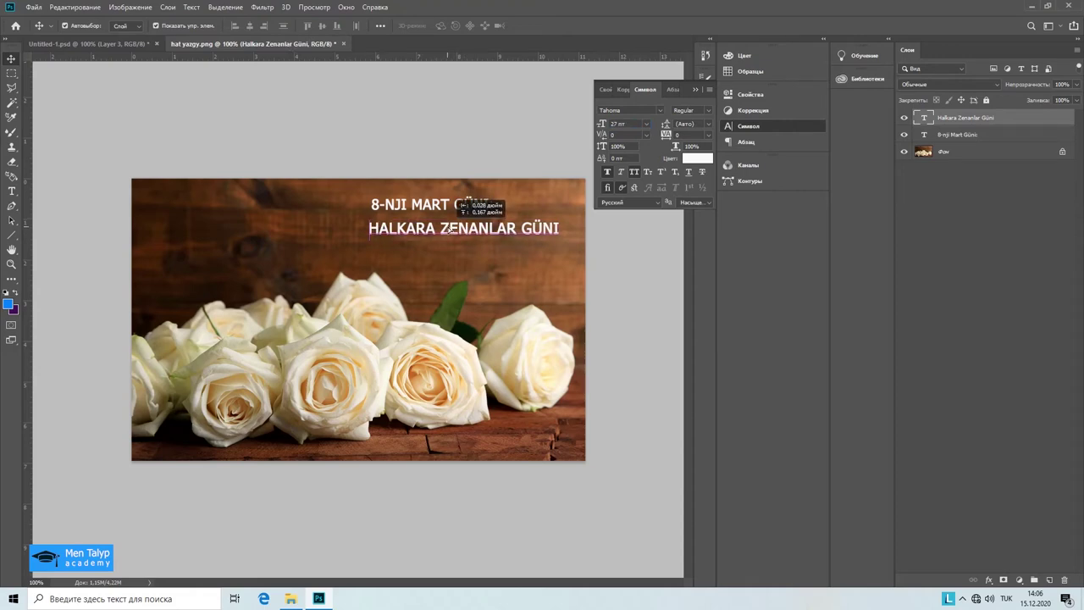
{"action": "left_click", "coordinate": [482, 252]}
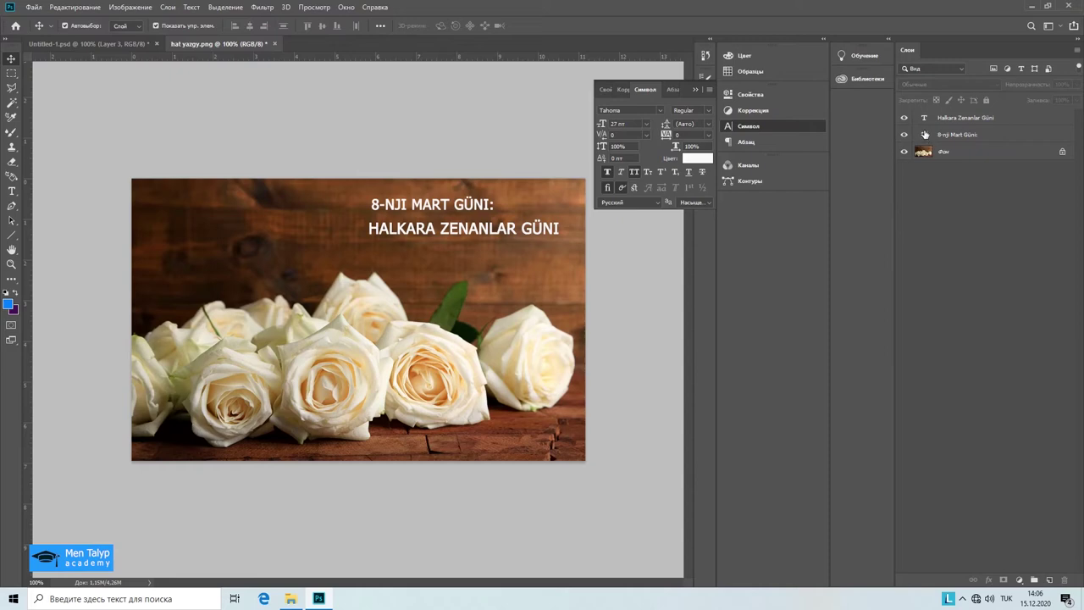
{"action": "left_click", "coordinate": [925, 121]}
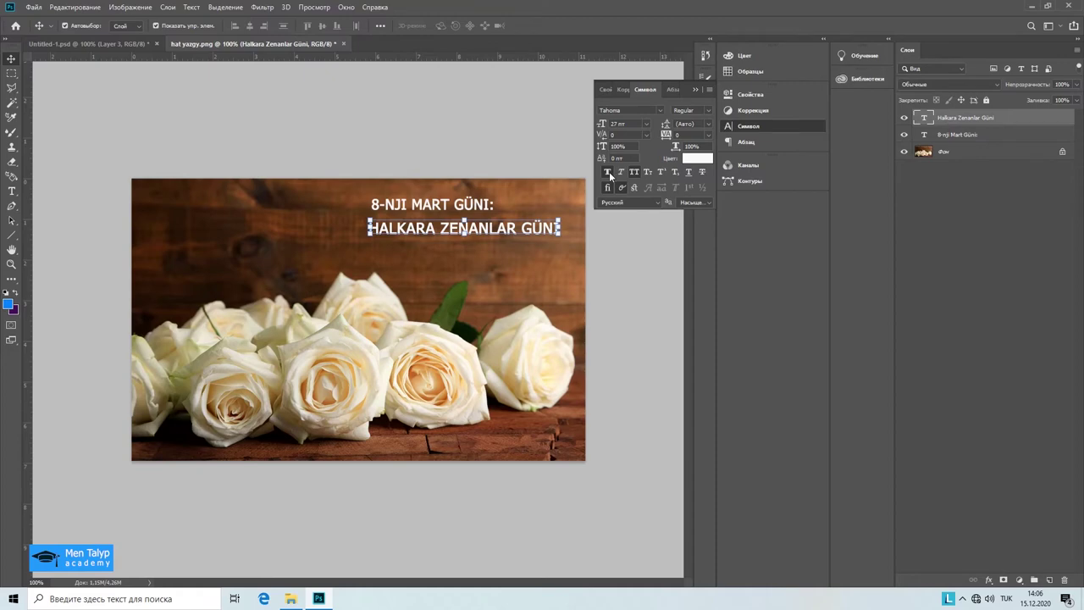
Leave Faux Bold and Faux Italic off and disable All Caps on 'Halkara Zenanlar Güni'
{"action": "left_click", "coordinate": [609, 171]}
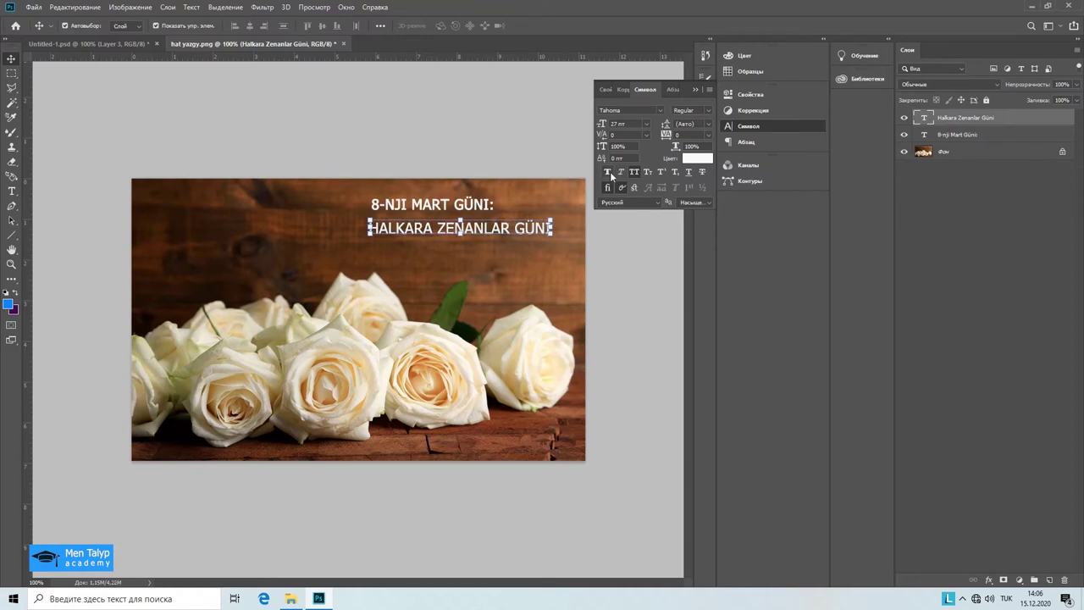
{"action": "left_click", "coordinate": [606, 172]}
{"action": "left_click", "coordinate": [606, 174]}
{"action": "left_click", "coordinate": [621, 172]}
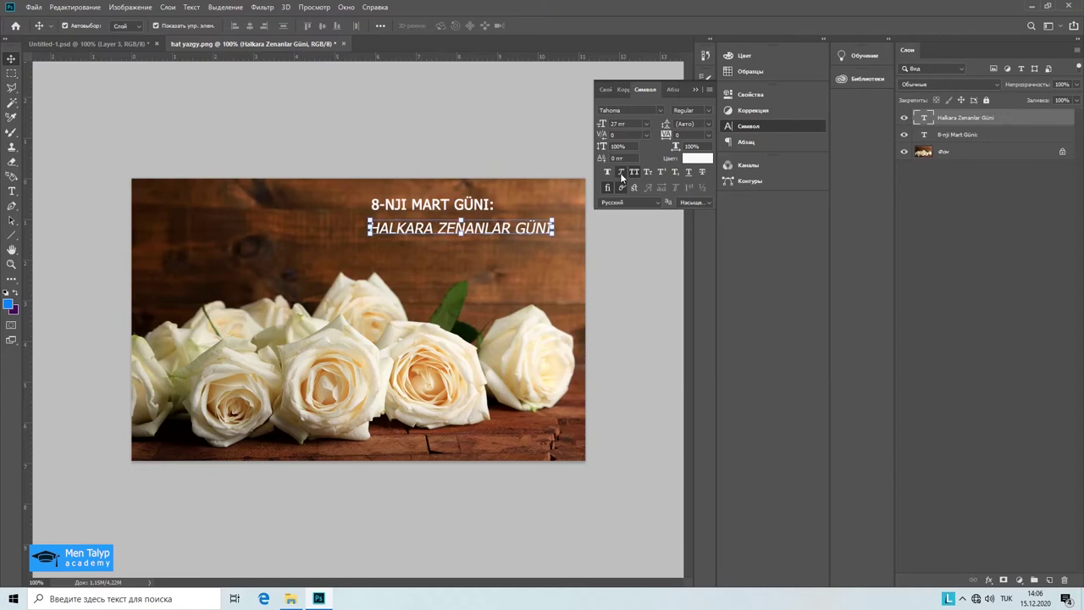
{"action": "left_click", "coordinate": [622, 173]}
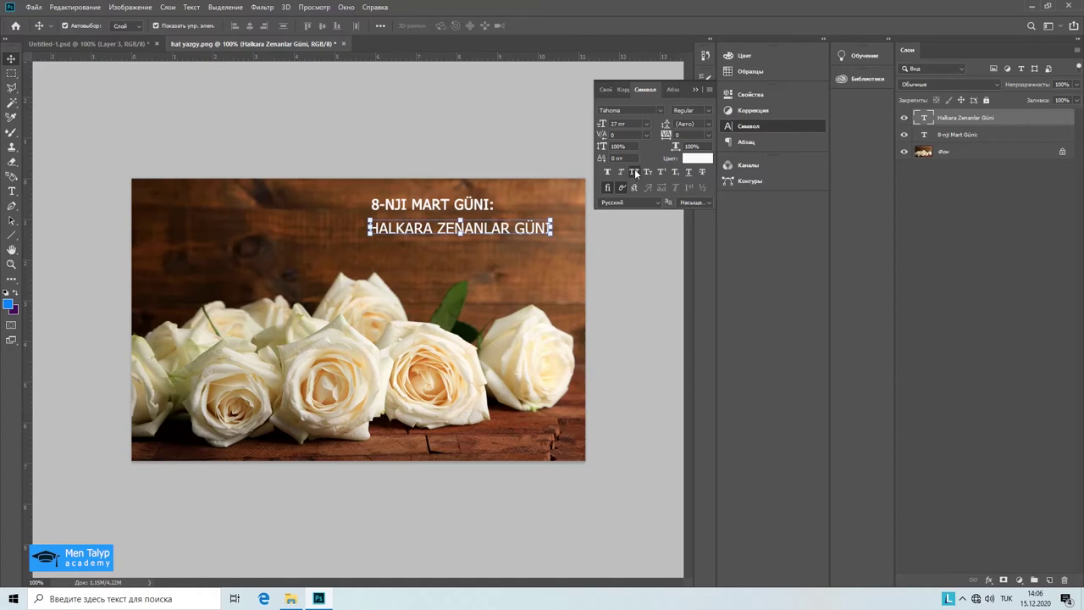
{"action": "left_click", "coordinate": [635, 171]}
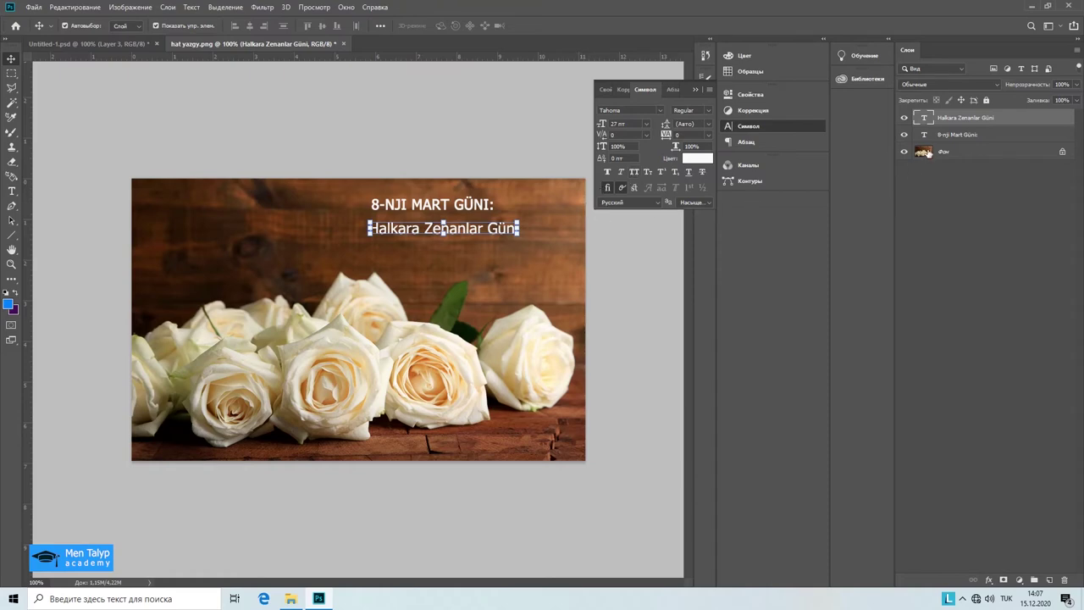
Switch the heading to mixed case '8-nji Mart Güni:' and enlarge its font
{"action": "double_click", "coordinate": [925, 136]}
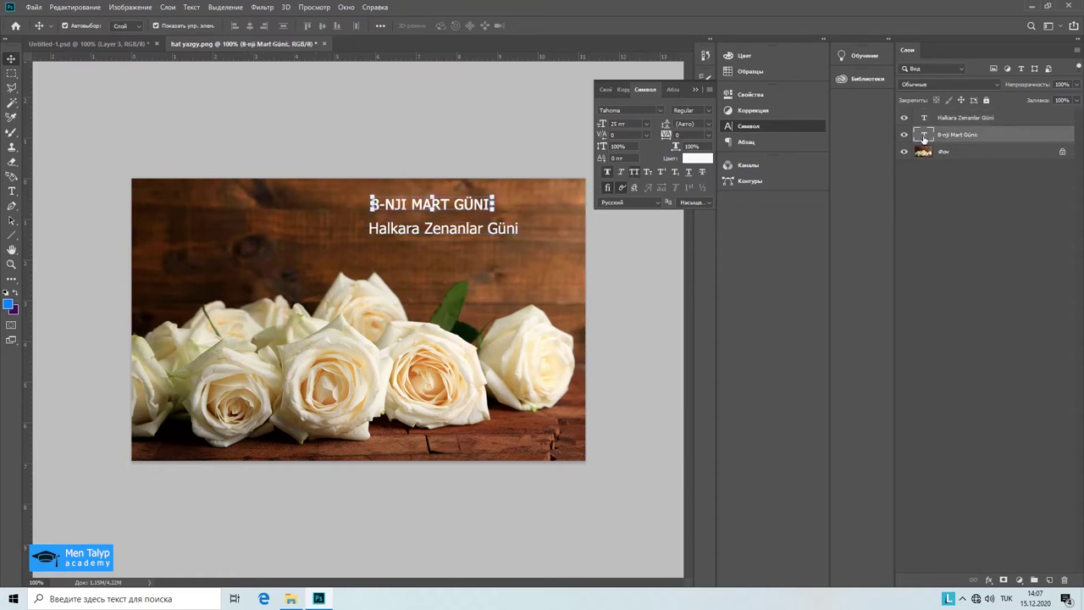
{"action": "left_click", "coordinate": [634, 171]}
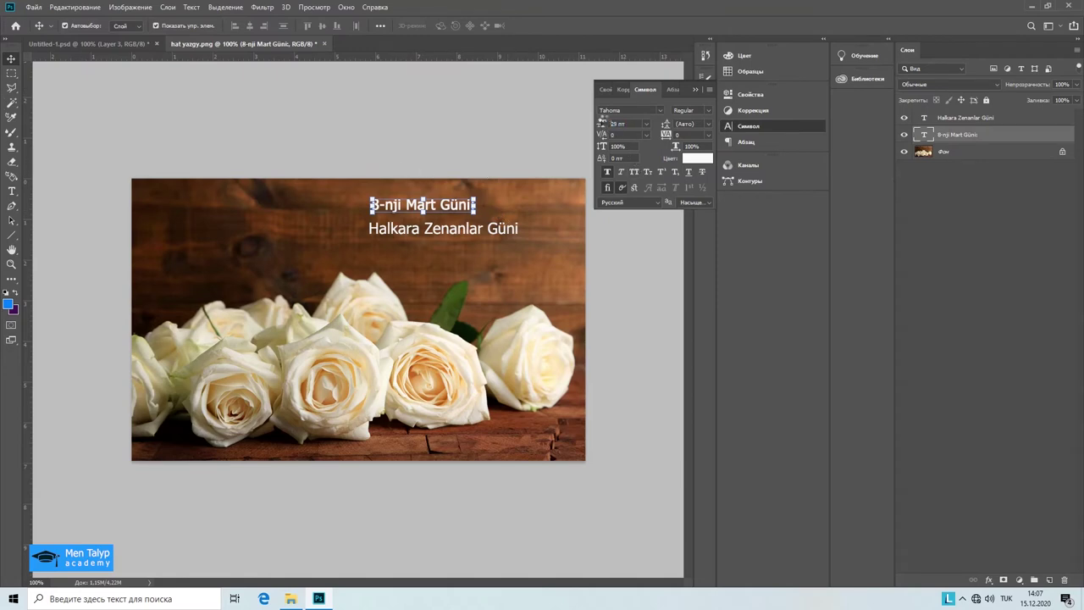
{"action": "mouse_move", "coordinate": [603, 125]}
{"action": "left_mouse_down"}
{"action": "mouse_move", "coordinate": [615, 116]}
{"action": "mouse_move", "coordinate": [598, 124]}
{"action": "left_mouse_up"}
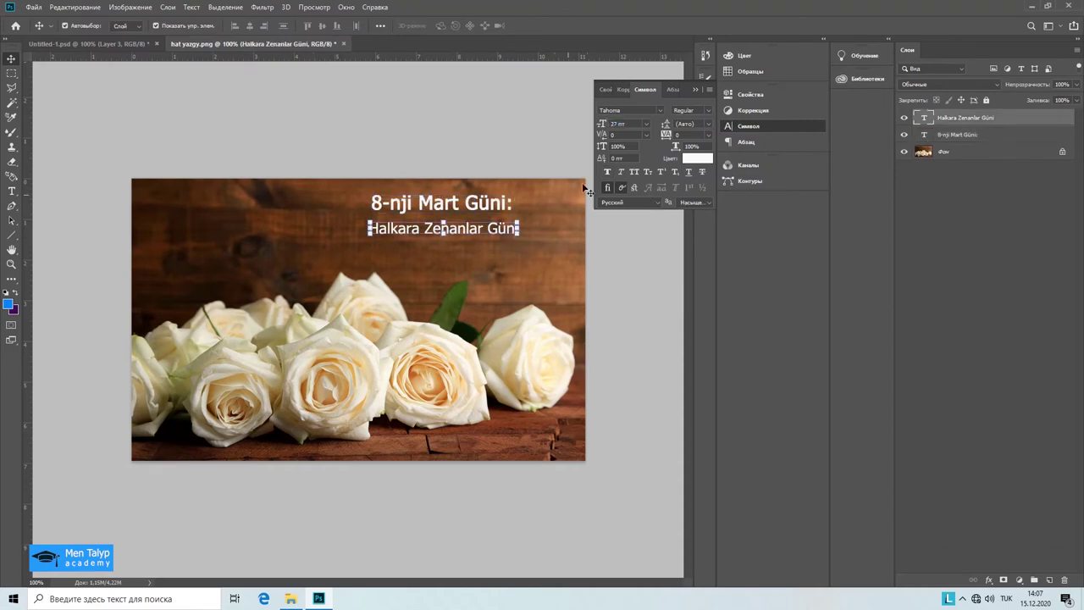
Enlarge the second line to 38 pt, keeping it in mixed case
{"action": "left_click_drag", "start_coordinate": [602, 124], "coordinate": [613, 123]}
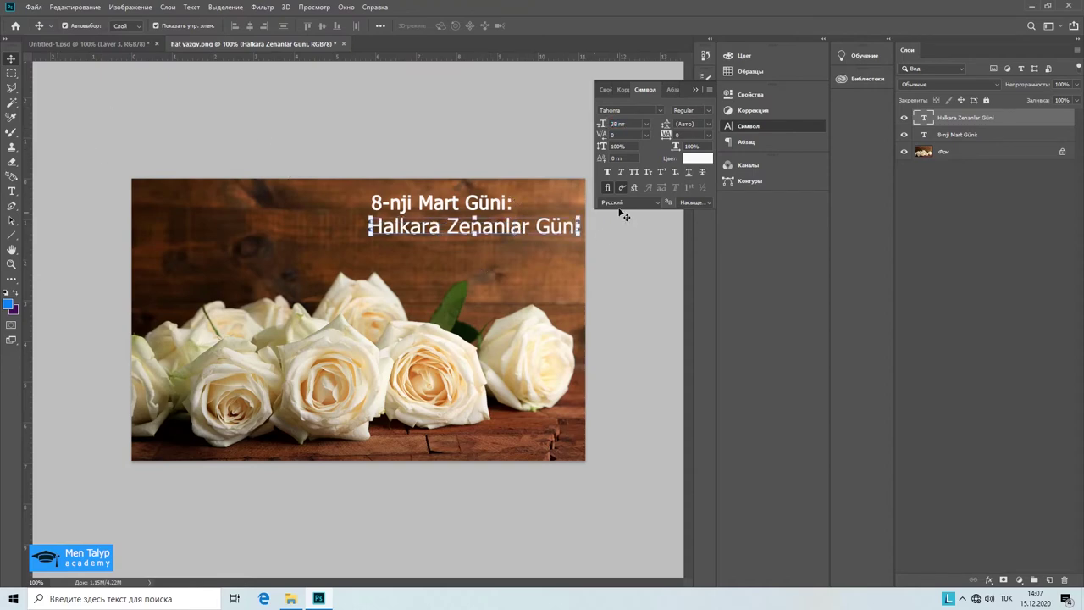
{"action": "left_click", "coordinate": [541, 258]}
{"action": "left_click", "coordinate": [528, 230]}
{"action": "left_click", "coordinate": [635, 171]}
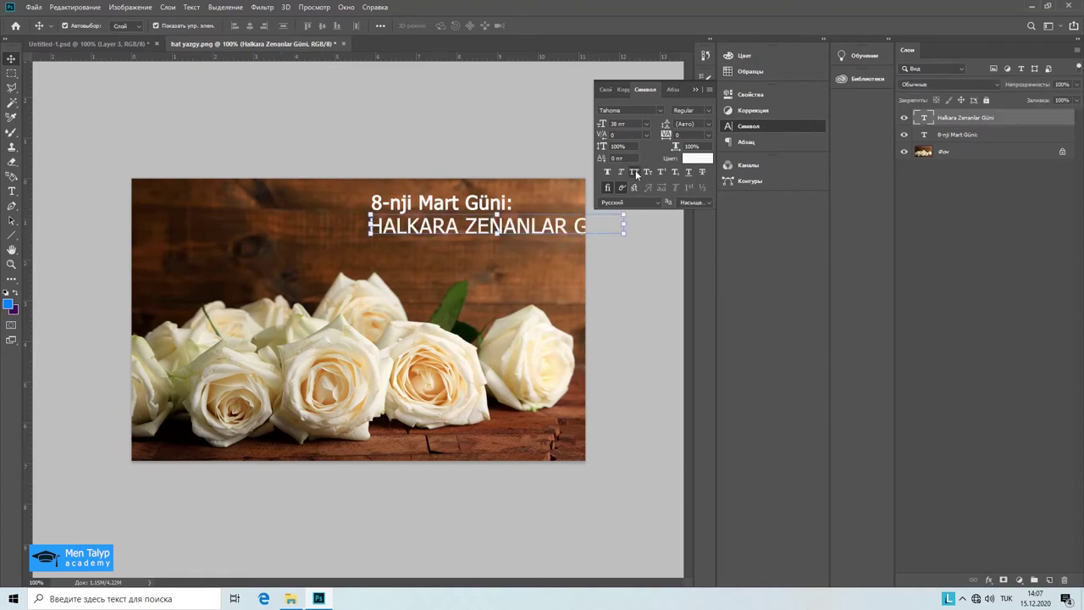
{"action": "left_click", "coordinate": [635, 170]}
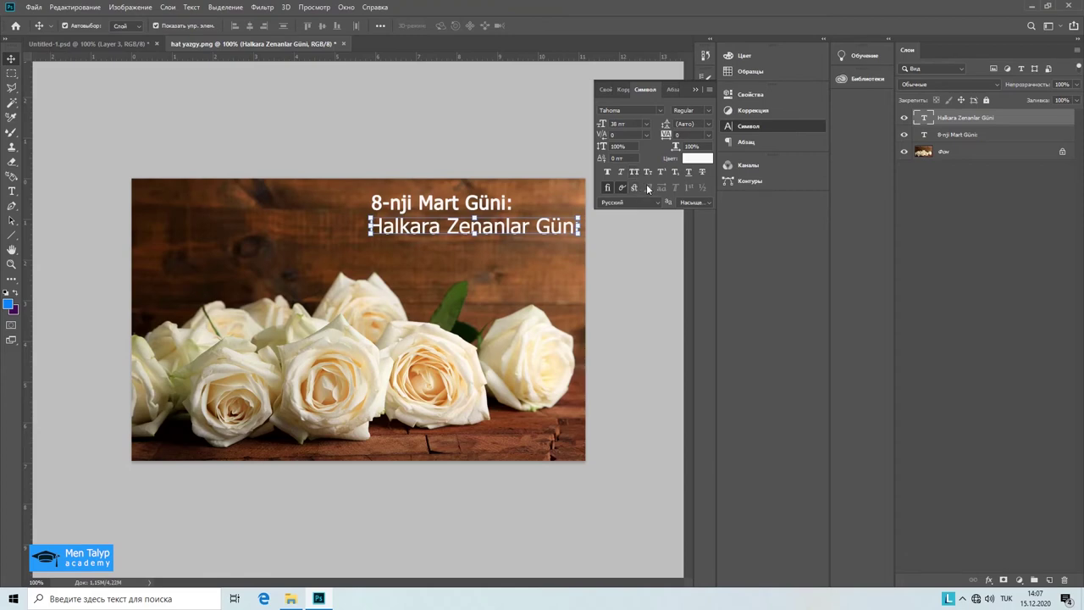
{"action": "left_click", "coordinate": [688, 171]}
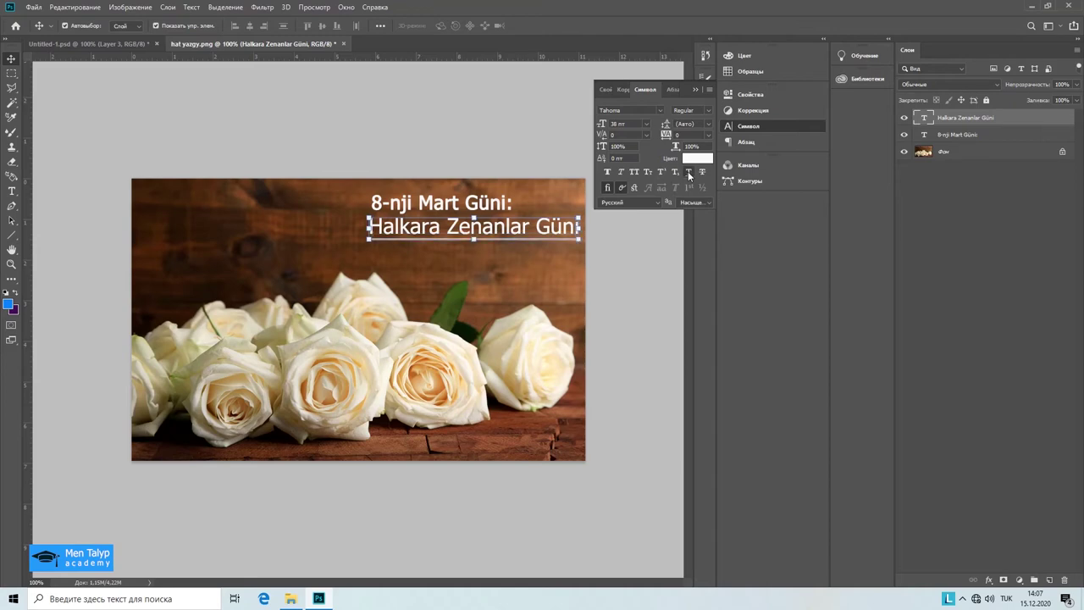
{"action": "left_click", "coordinate": [688, 171]}
{"action": "left_click", "coordinate": [701, 172]}
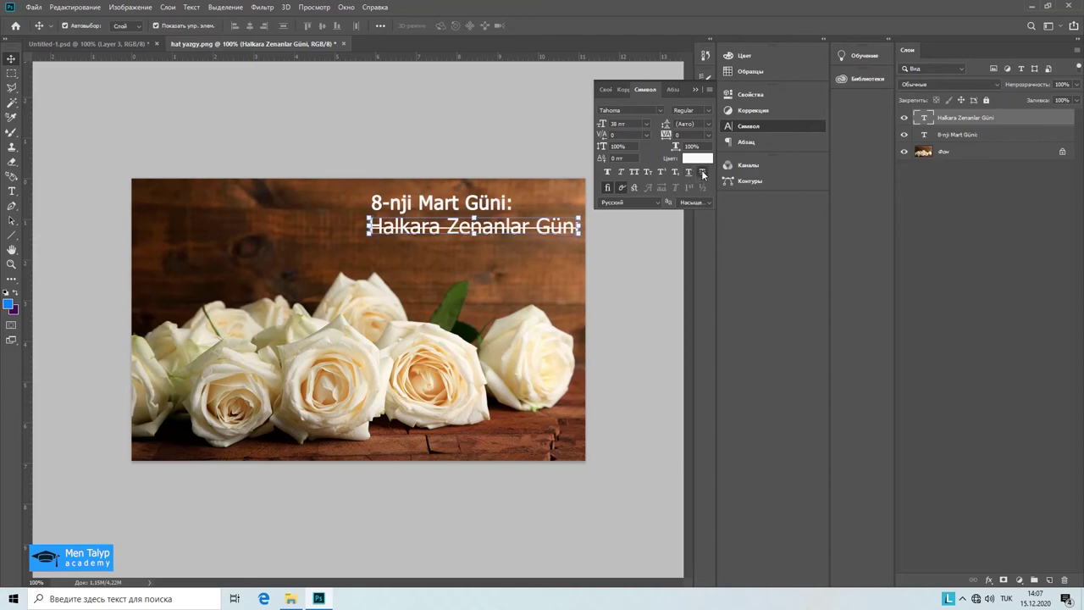
{"action": "left_click", "coordinate": [701, 172]}
{"action": "left_click_drag", "start_coordinate": [668, 137], "coordinate": [680, 137]}
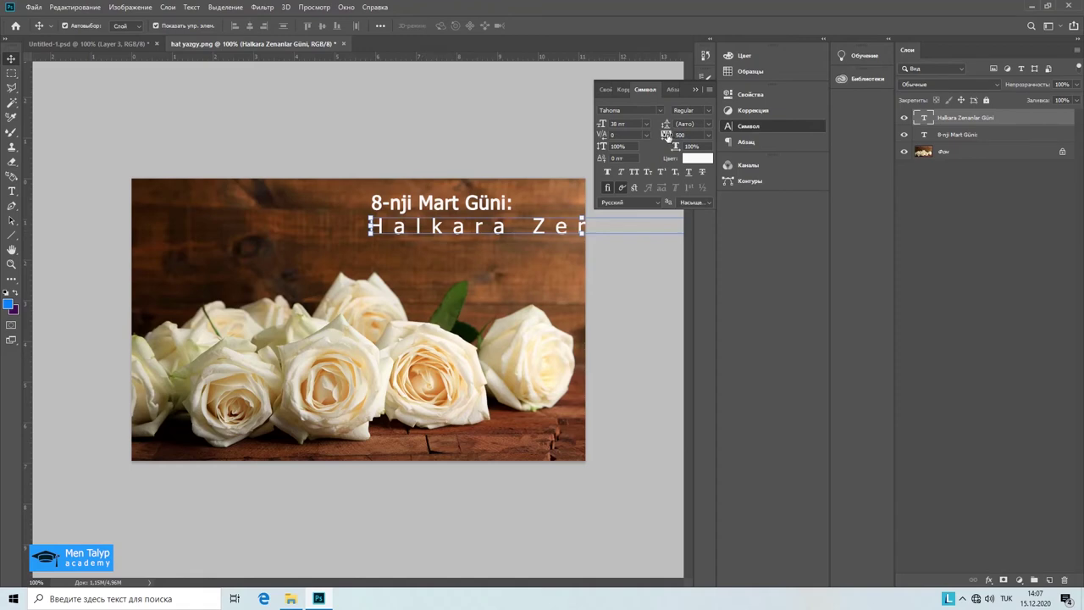
{"action": "left_click_drag", "start_coordinate": [667, 137], "coordinate": [652, 137]}
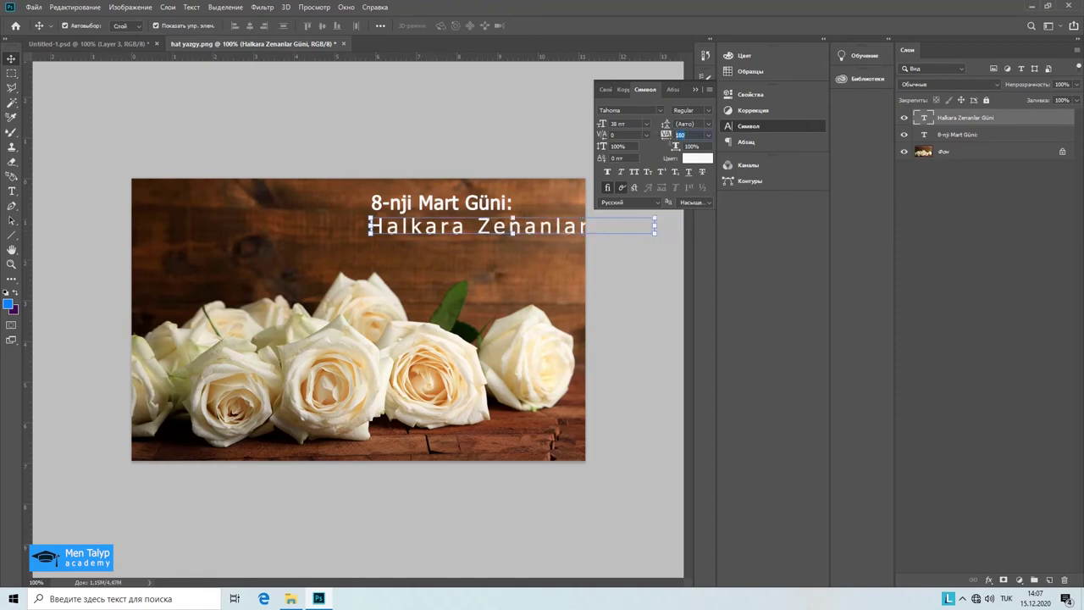
{"action": "type", "text": "0"}
{"action": "key", "text": "Return"}
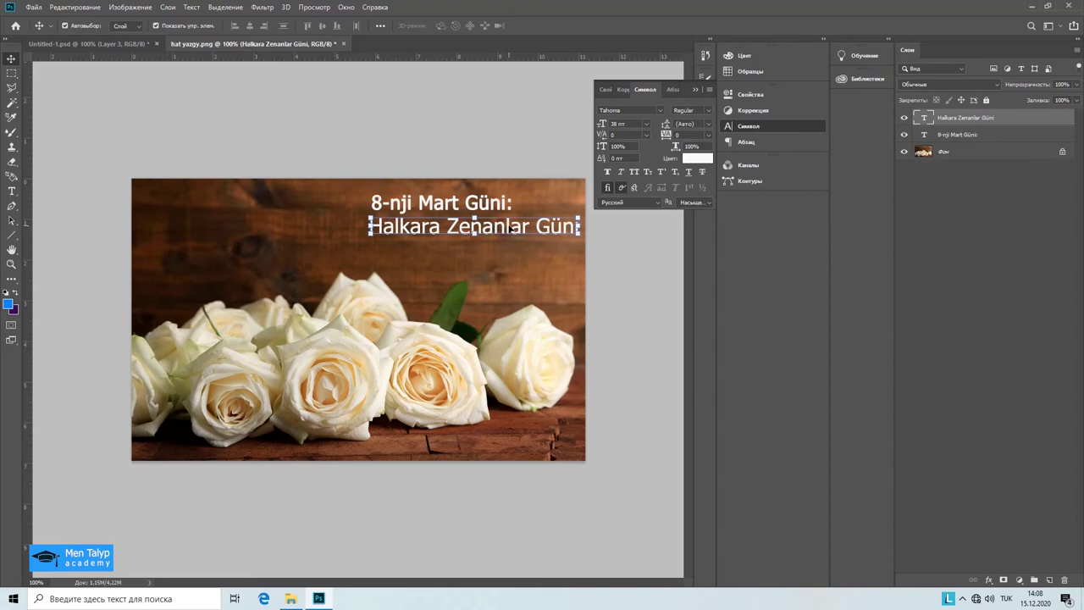
{"action": "left_click", "coordinate": [659, 110]}
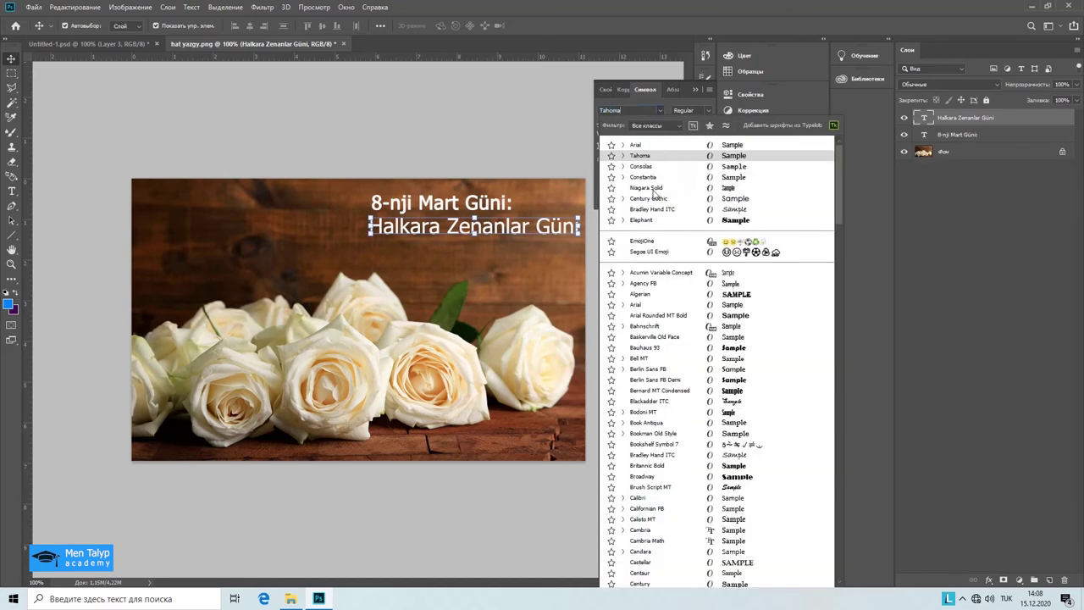
{"action": "left_click", "coordinate": [658, 315]}
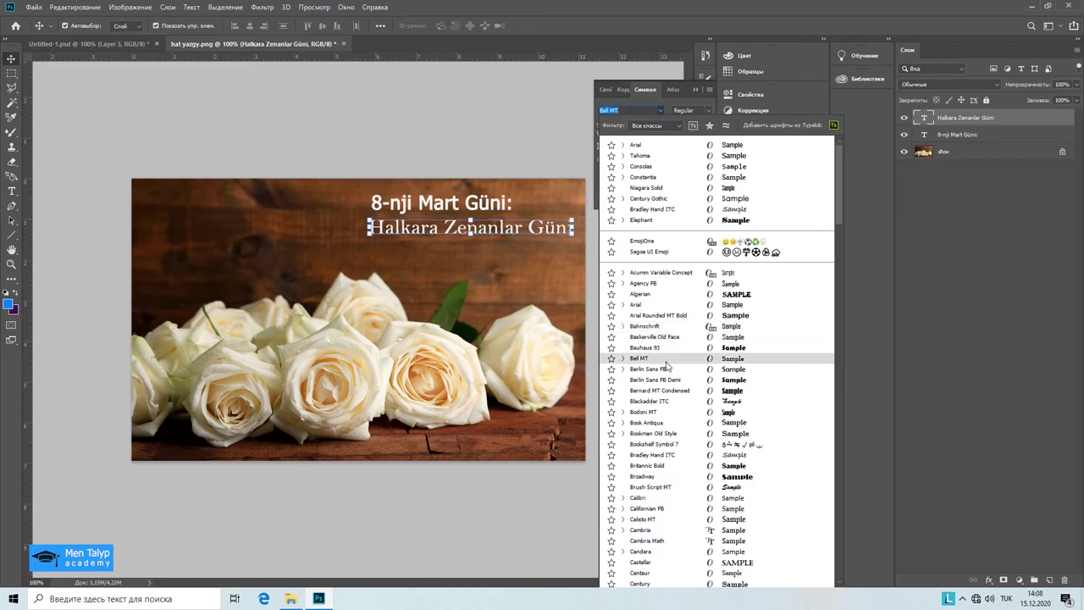
{"action": "left_click", "coordinate": [556, 92]}
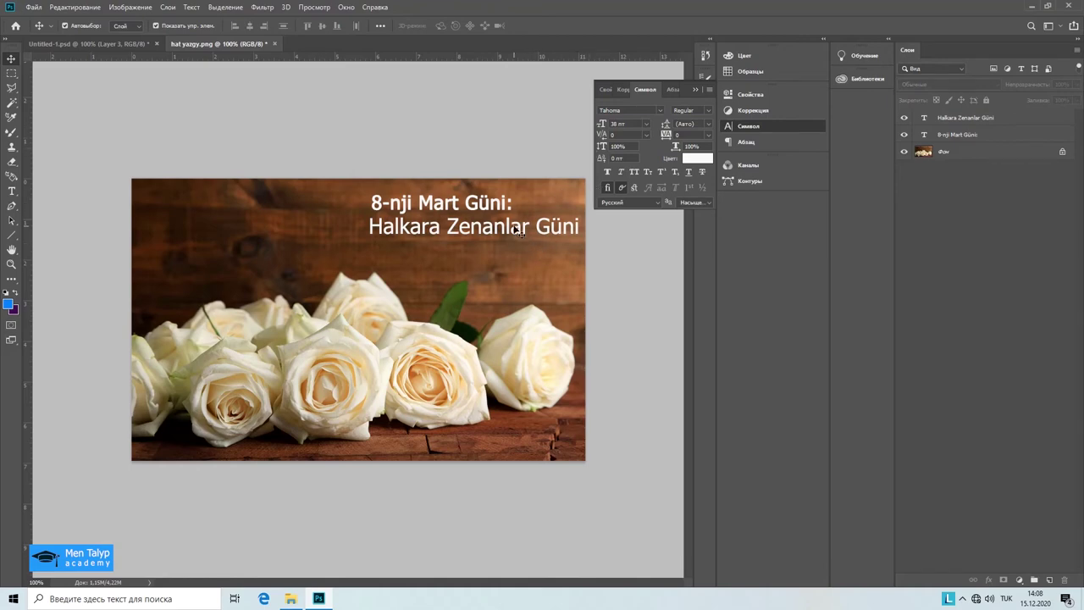
Nudge the second line down slightly and stretch it to 109% vertical scale
{"action": "left_click_drag", "start_coordinate": [516, 227], "coordinate": [517, 236]}
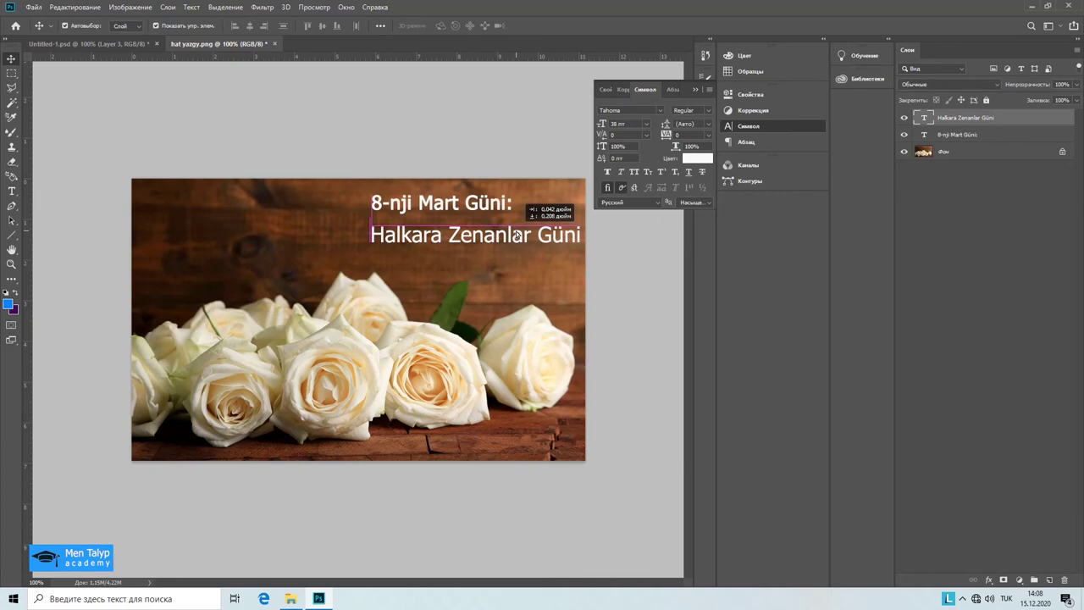
{"action": "double_click", "coordinate": [516, 235]}
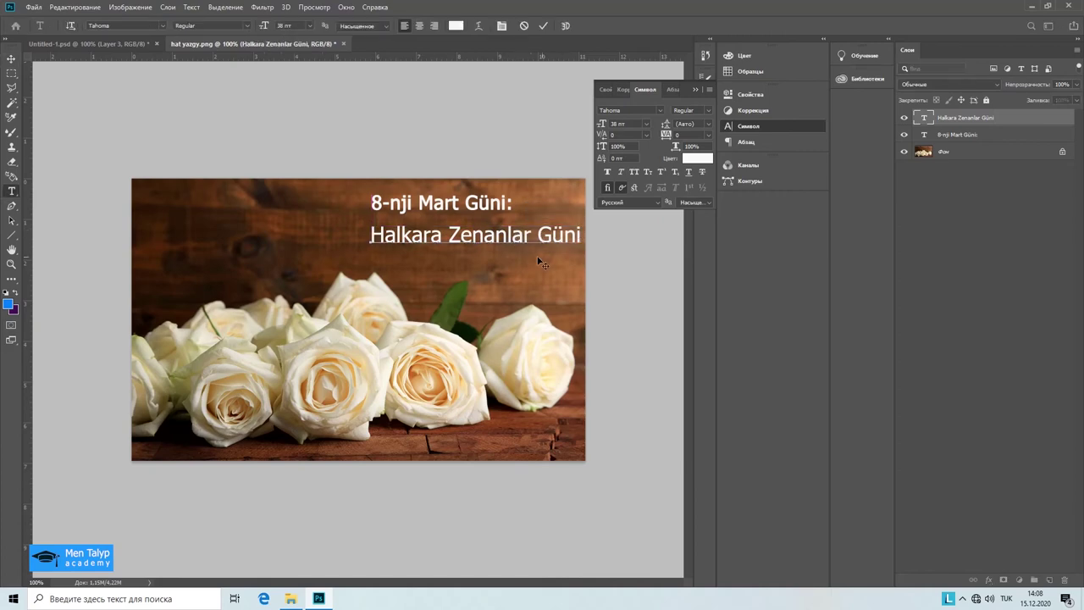
{"action": "left_click", "coordinate": [12, 58]}
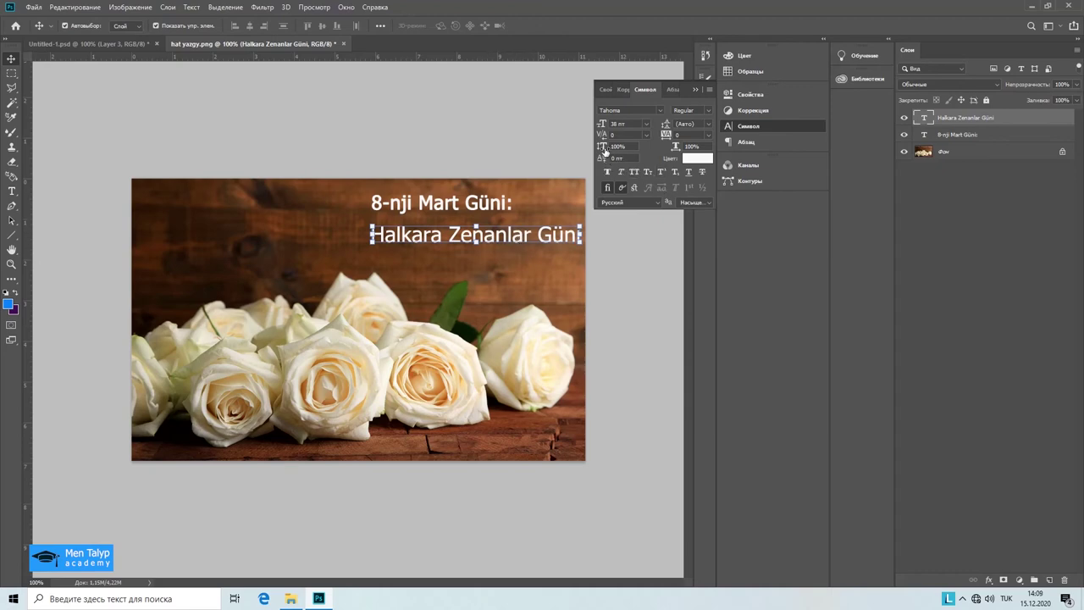
{"action": "type", "text": "80"}
{"action": "mouse_move", "coordinate": [604, 150]}
{"action": "left_mouse_down"}
{"action": "mouse_move", "coordinate": [622, 136]}
{"action": "mouse_move", "coordinate": [607, 139]}
{"action": "left_mouse_up"}
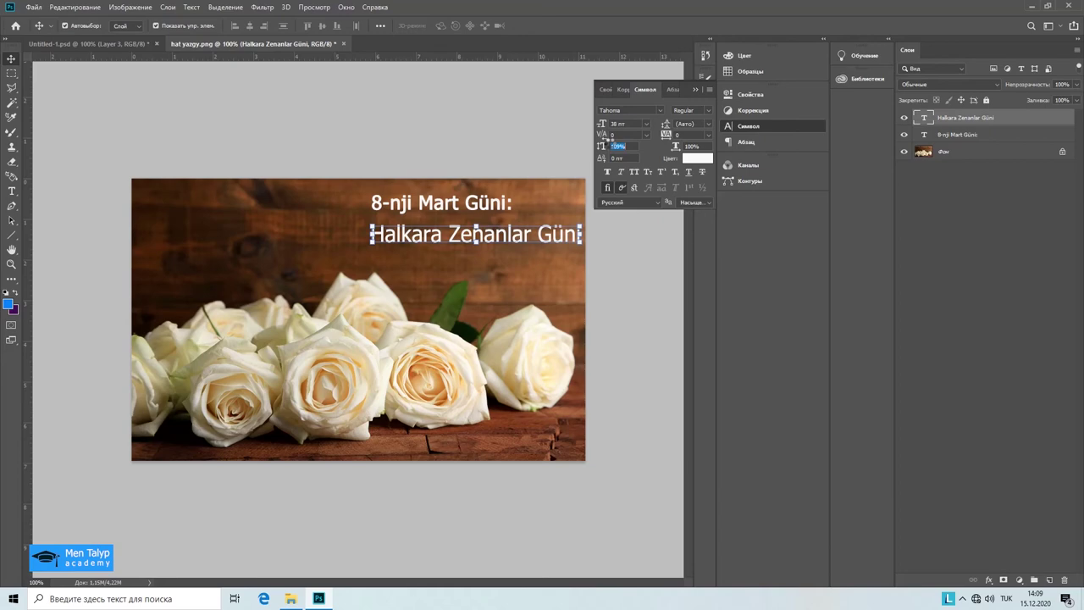
{"action": "left_click", "coordinate": [617, 147]}
Reset the line's vertical scale to 100% and show the Paragraph settings
{"action": "left_click", "coordinate": [605, 144]}
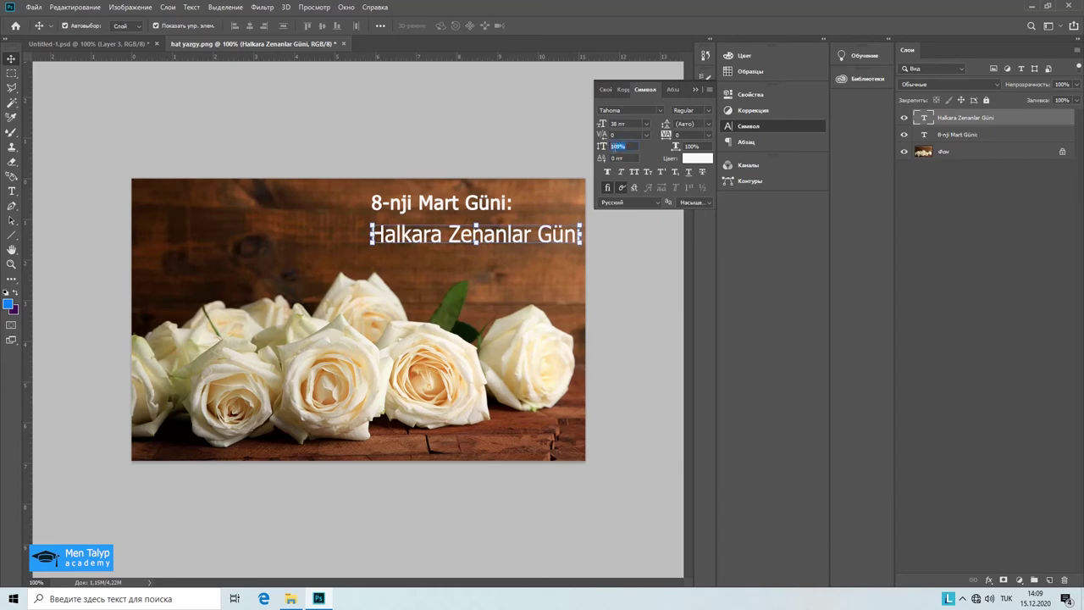
{"action": "left_click", "coordinate": [606, 139]}
{"action": "left_click", "coordinate": [619, 147]}
{"action": "type", "text": "100"}
{"action": "key", "text": "Return"}
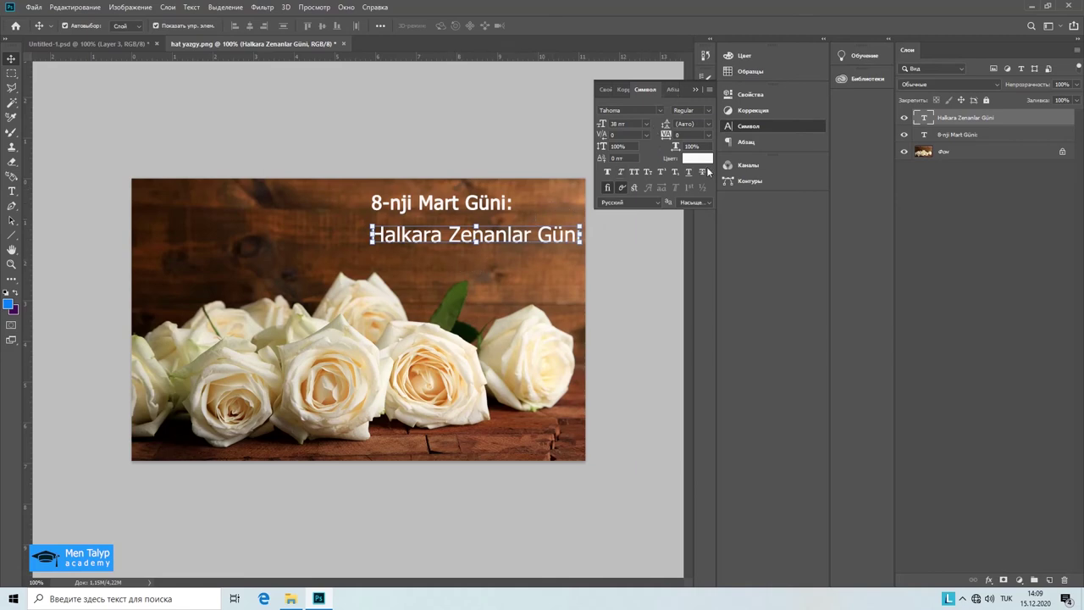
{"action": "left_click", "coordinate": [746, 141]}
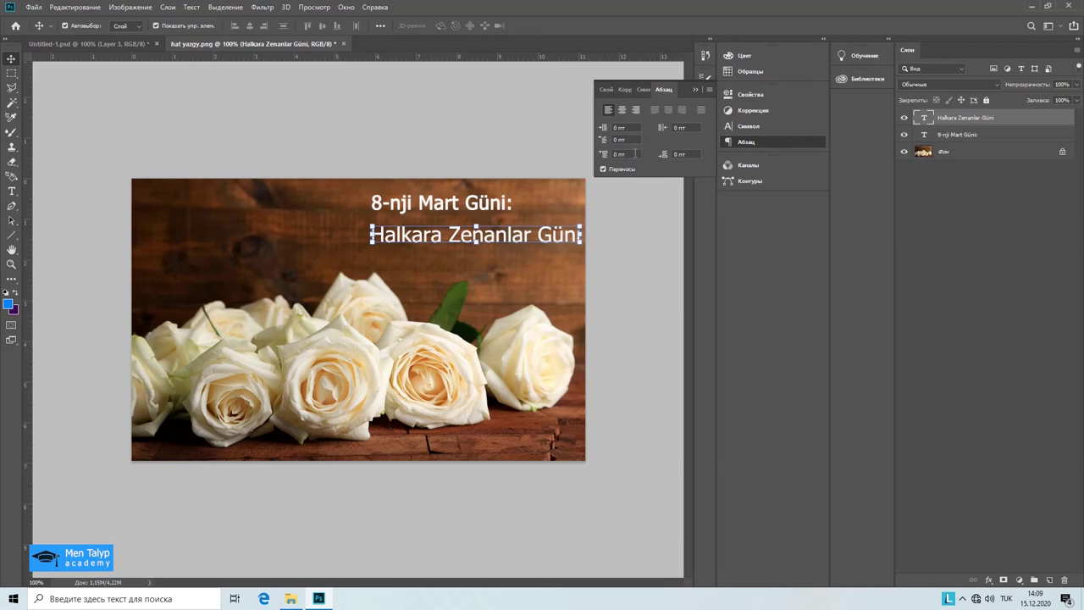
Try center and right alignment, then left-align 'Halkara Zenanlar Güni' and commit it
{"action": "left_click", "coordinate": [622, 110]}
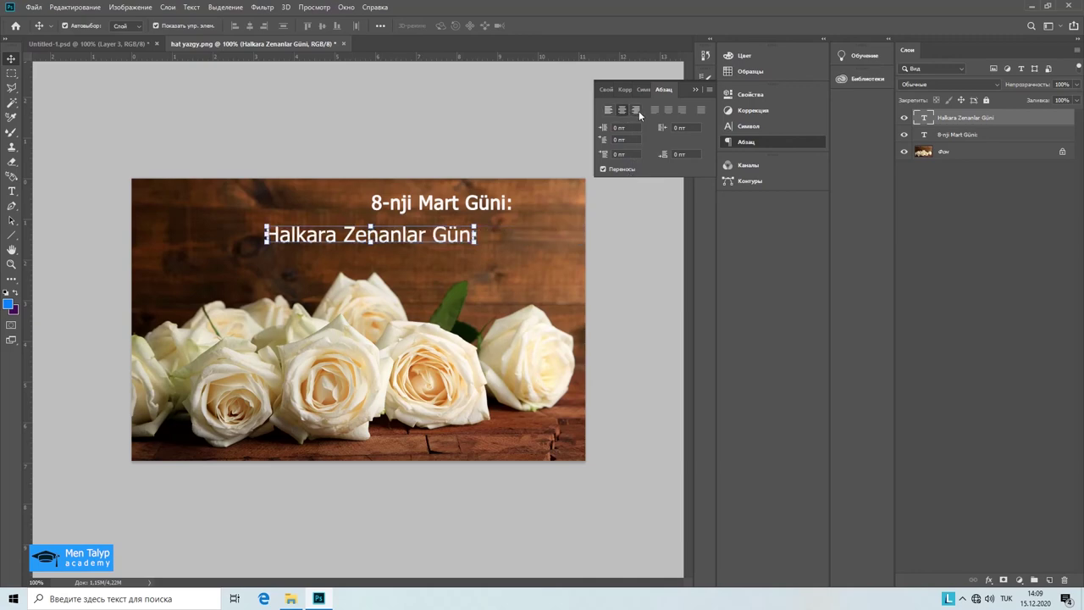
{"action": "left_click", "coordinate": [637, 110]}
{"action": "left_click", "coordinate": [608, 110]}
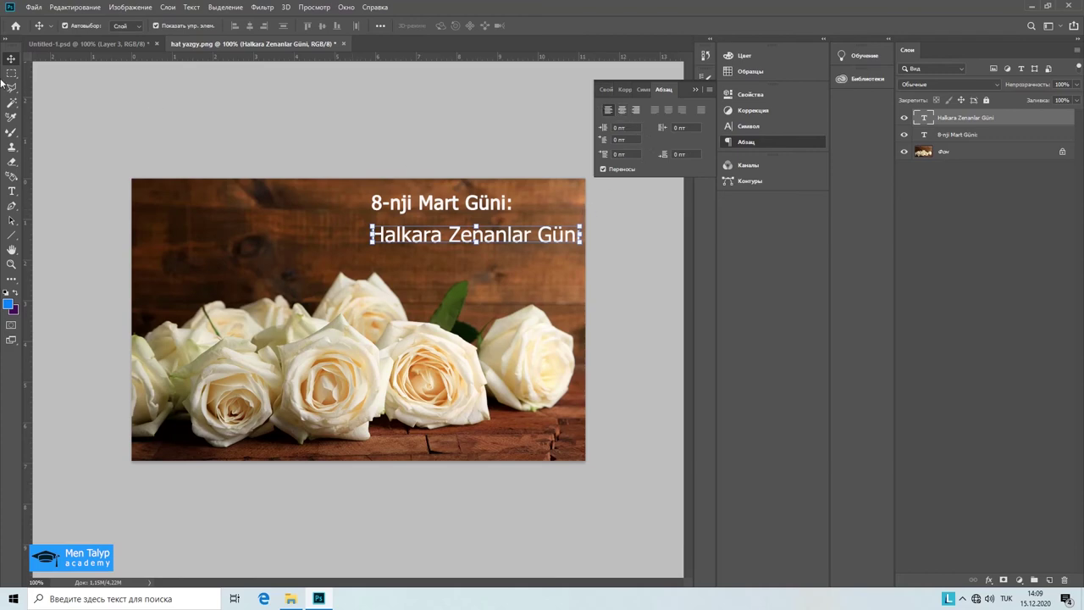
{"action": "left_click", "coordinate": [318, 248]}
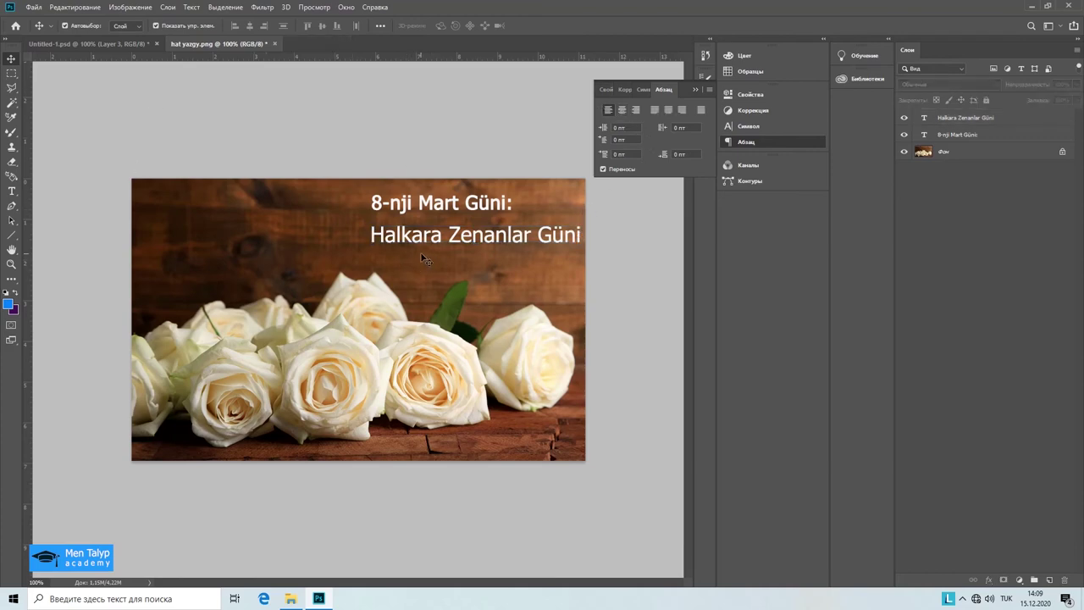
Create a text layer below 'Halkara Zenanlar Güni' filled via Текст > Вставить Lorem Ipsum
{"action": "left_click", "coordinate": [193, 7]}
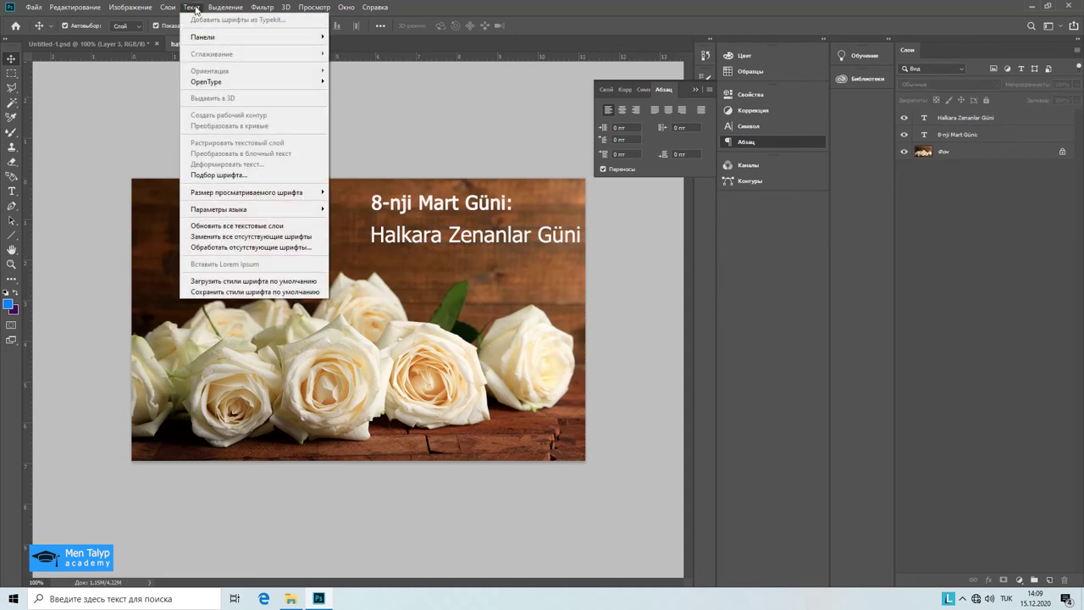
{"action": "left_click", "coordinate": [482, 269]}
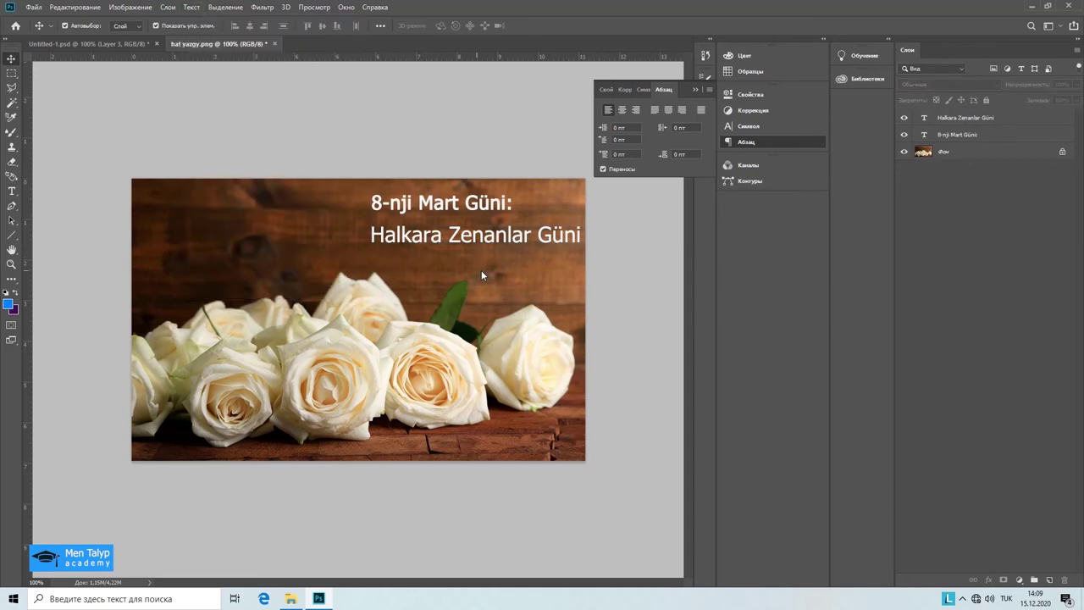
{"action": "left_click", "coordinate": [11, 192]}
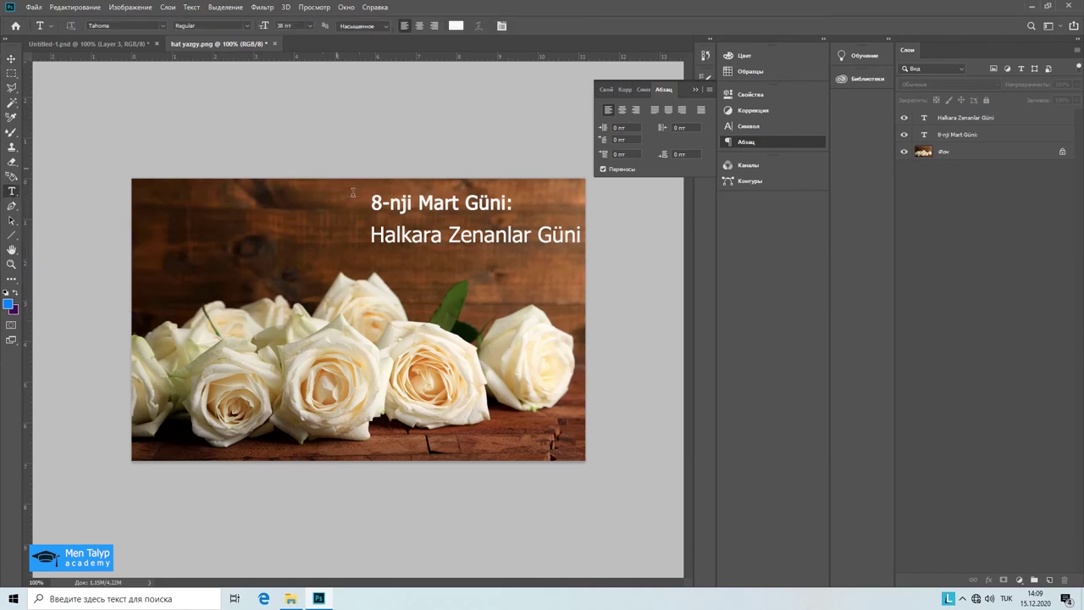
{"action": "left_click", "coordinate": [192, 7]}
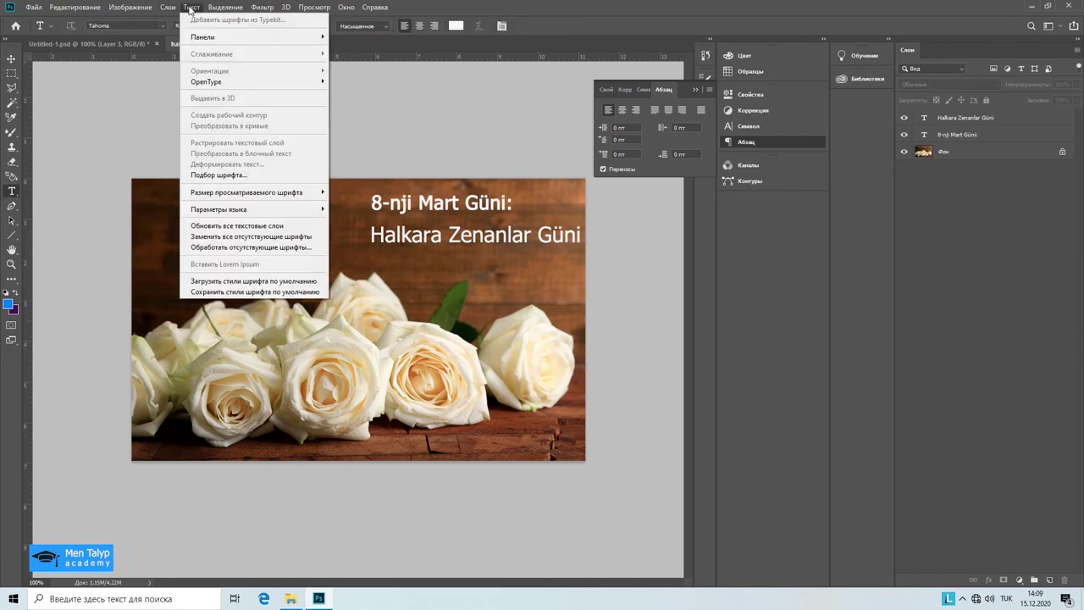
{"action": "left_click", "coordinate": [425, 268]}
{"action": "left_click", "coordinate": [425, 261]}
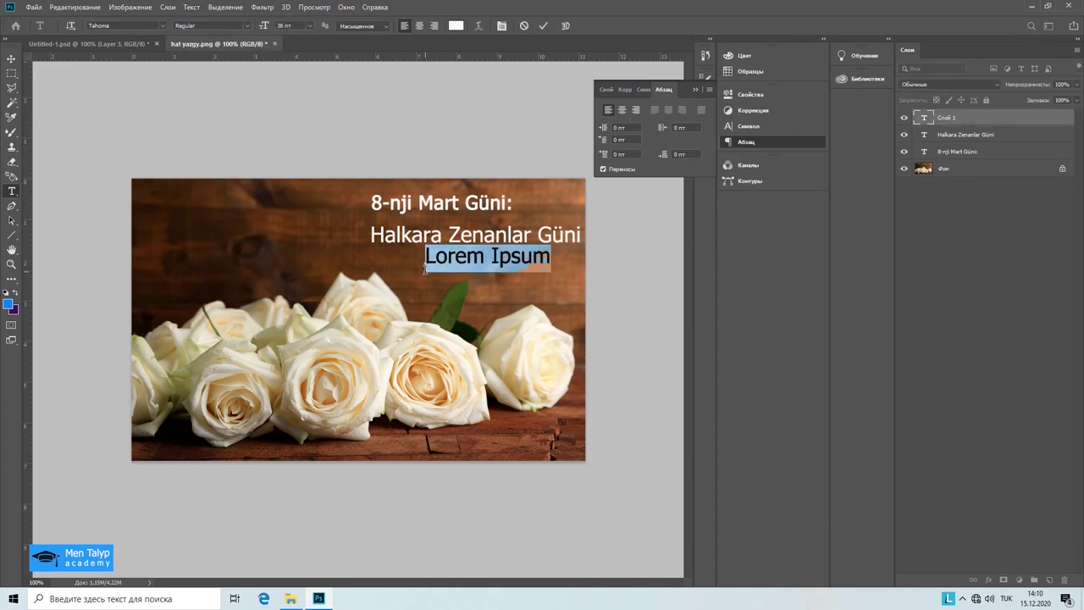
{"action": "left_click", "coordinate": [190, 7]}
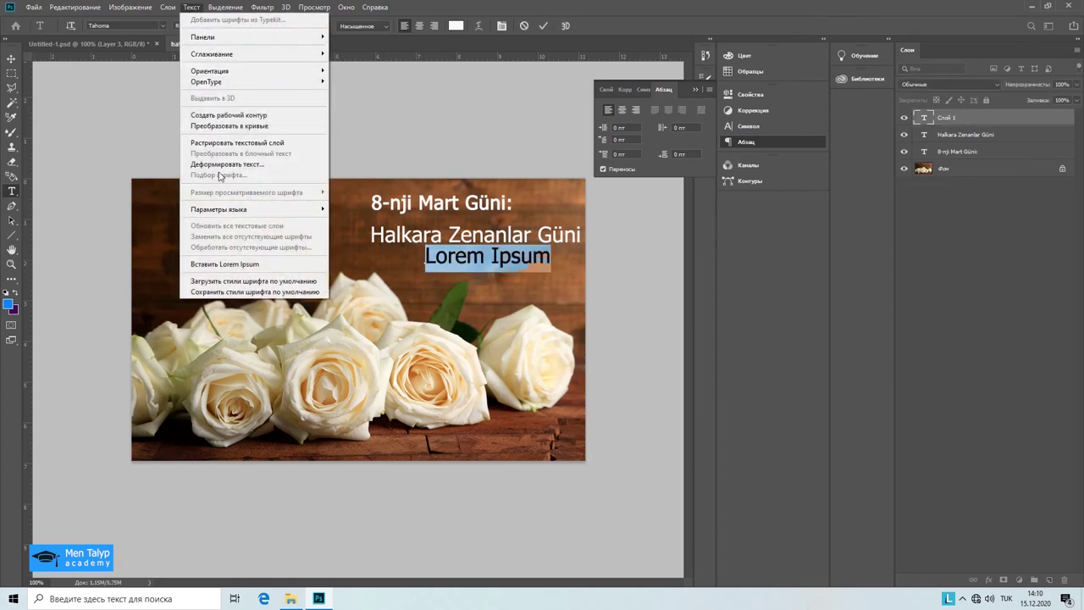
{"action": "left_click", "coordinate": [256, 266]}
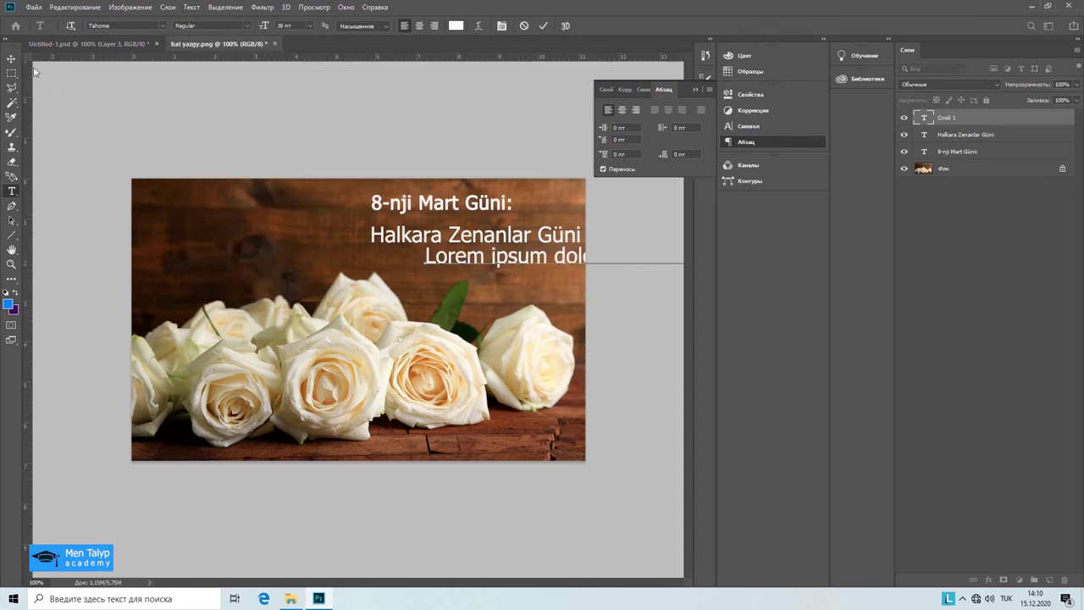
{"action": "left_click", "coordinate": [11, 58]}
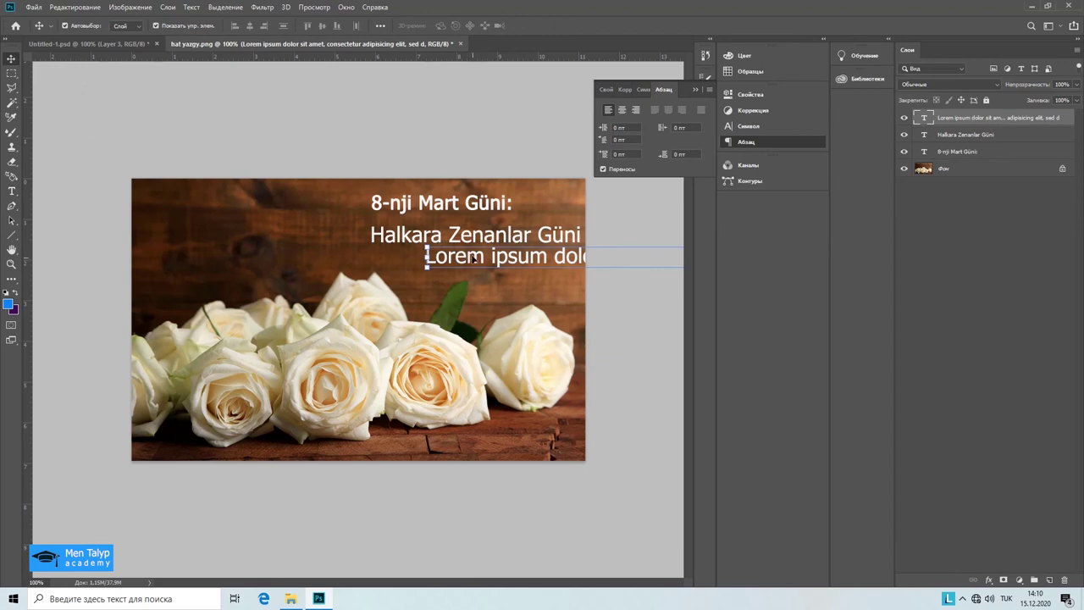
Move the placeholder to the card's left edge and trim it to 'Excepteur sint occaecat…'
{"action": "left_click_drag", "start_coordinate": [472, 259], "coordinate": [198, 262]}
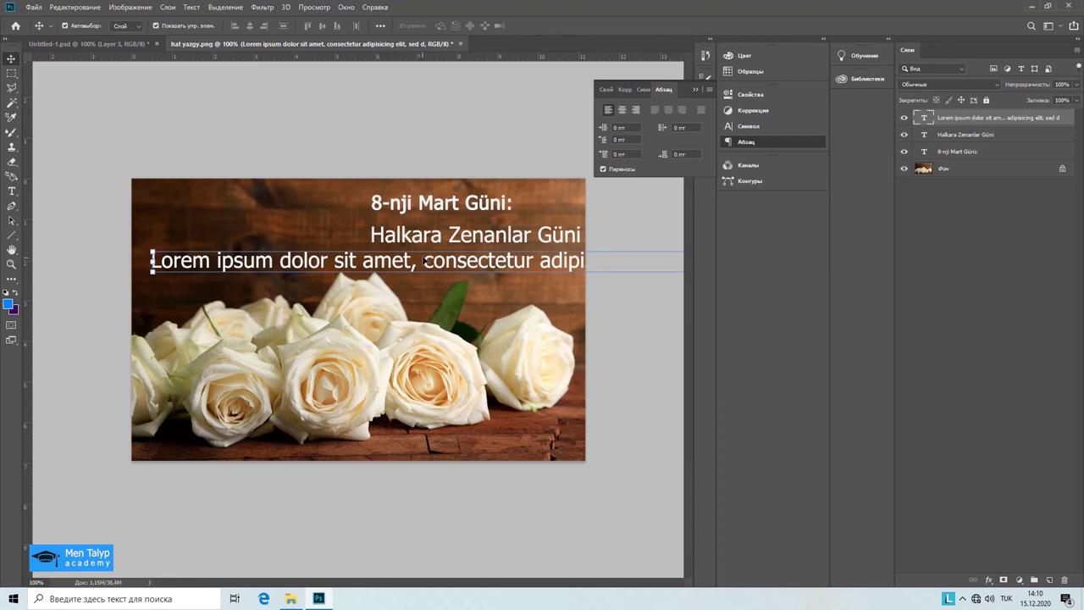
{"action": "key", "text": "t"}
{"action": "left_click", "coordinate": [429, 264]}
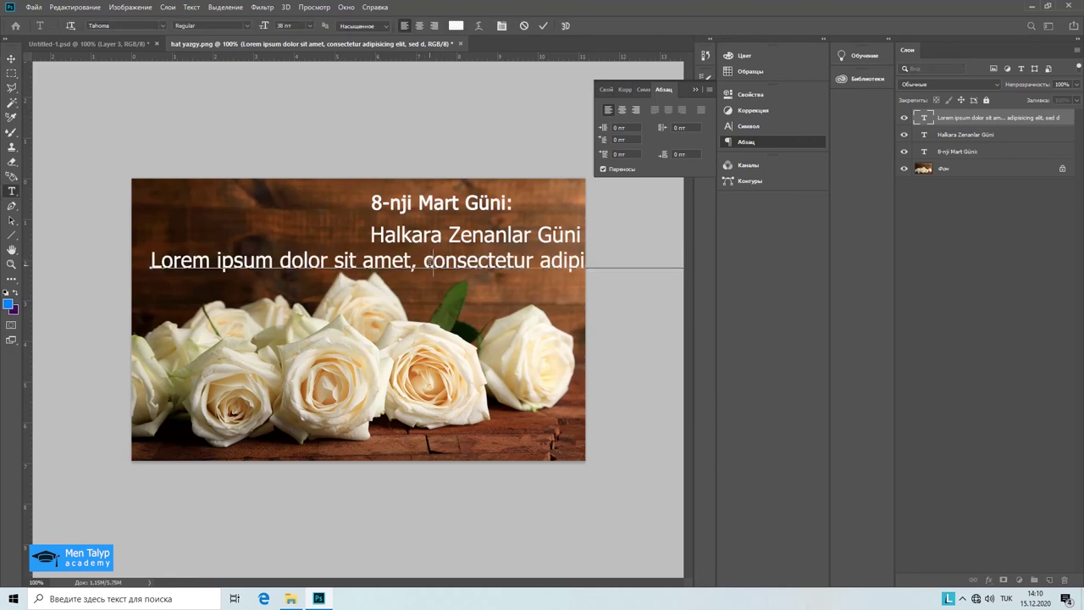
{"action": "key", "text": "Delete"}
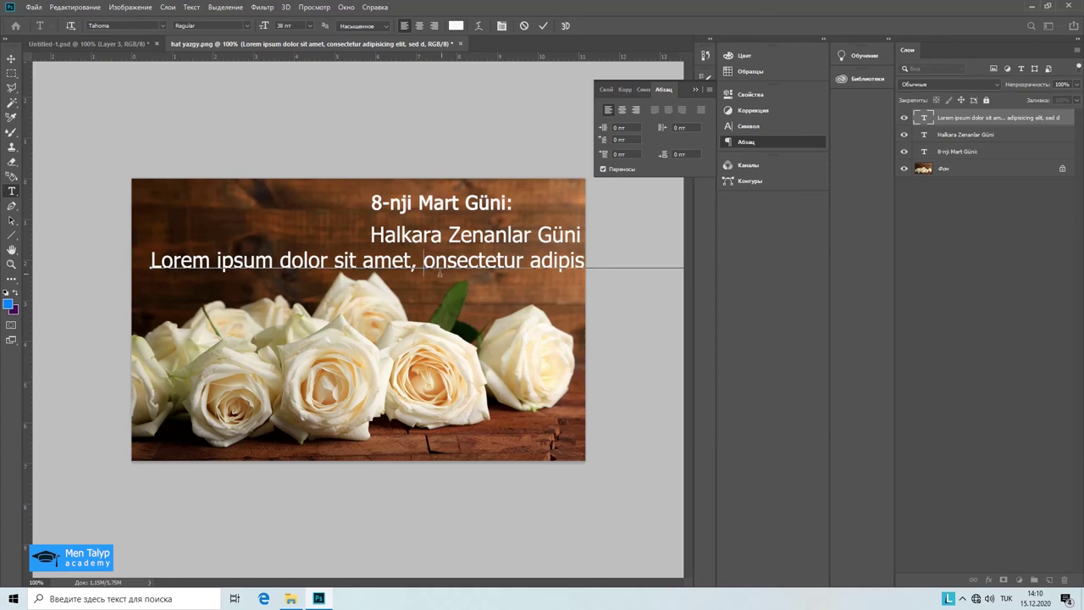
{"action": "key", "text": "Delete"}
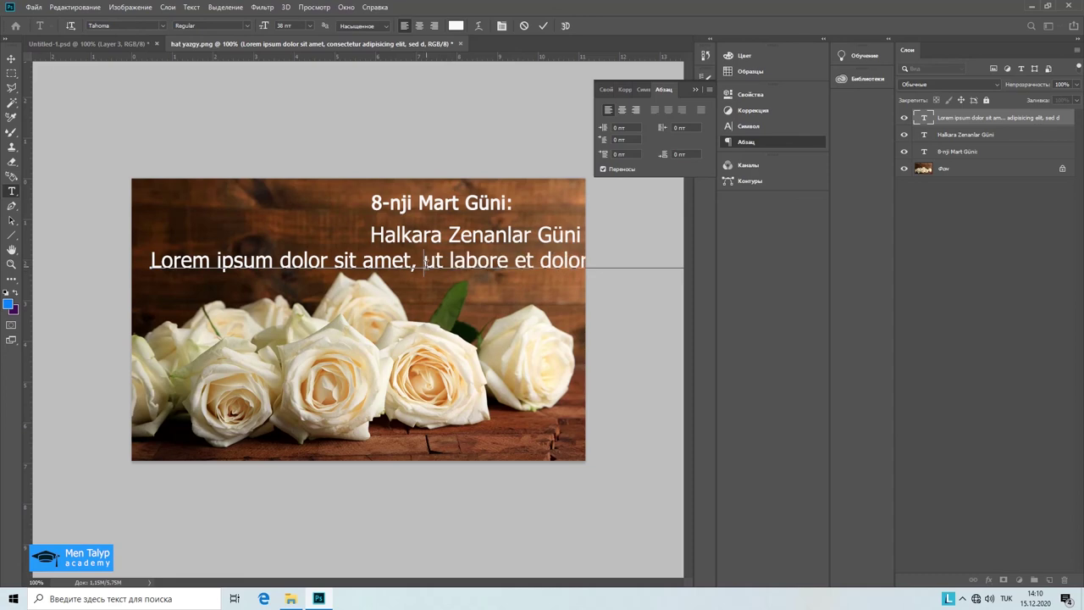
{"action": "mouse_move", "coordinate": [423, 262]}
{"action": "left_mouse_down"}
{"action": "mouse_move", "coordinate": [646, 271]}
{"action": "mouse_move", "coordinate": [669, 291]}
{"action": "left_mouse_up"}
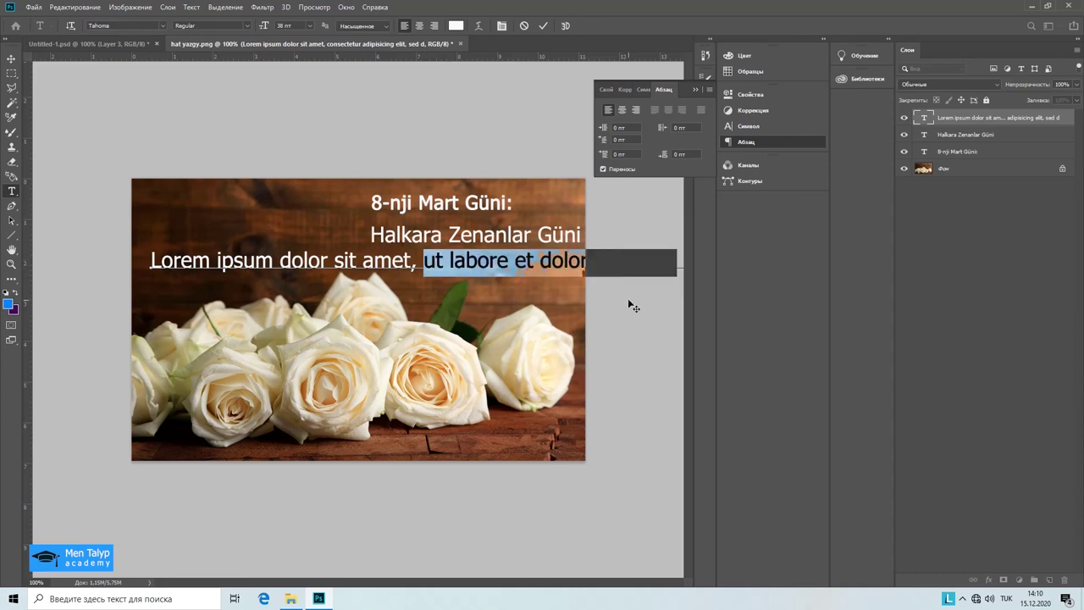
{"action": "key", "text": "Delete"}
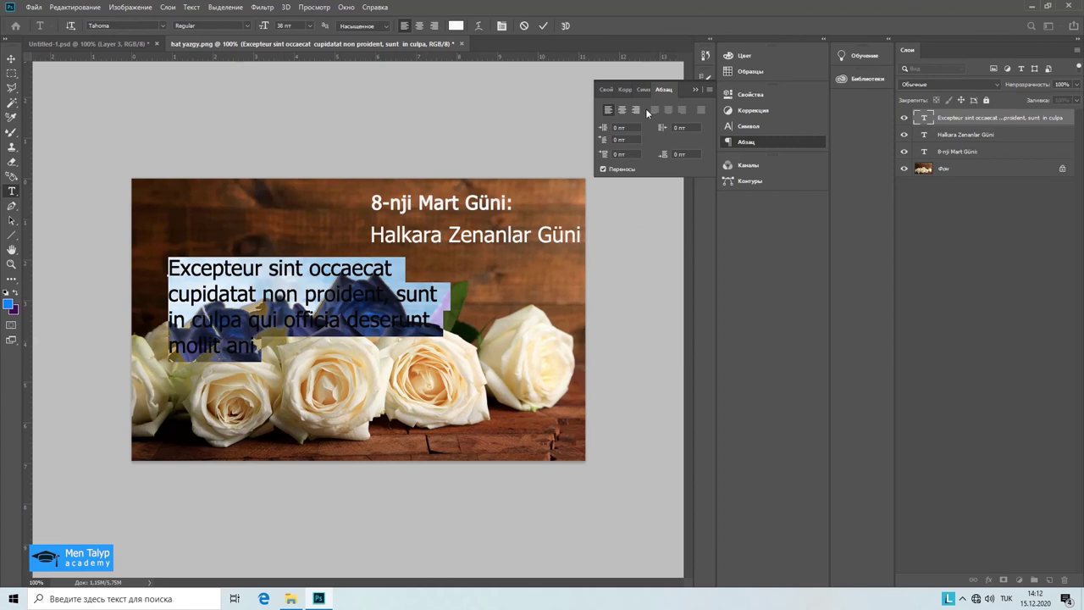
Reduce the paragraph's font size from 38 pt to 19 pt and commit the edits
{"action": "left_click", "coordinate": [741, 126]}
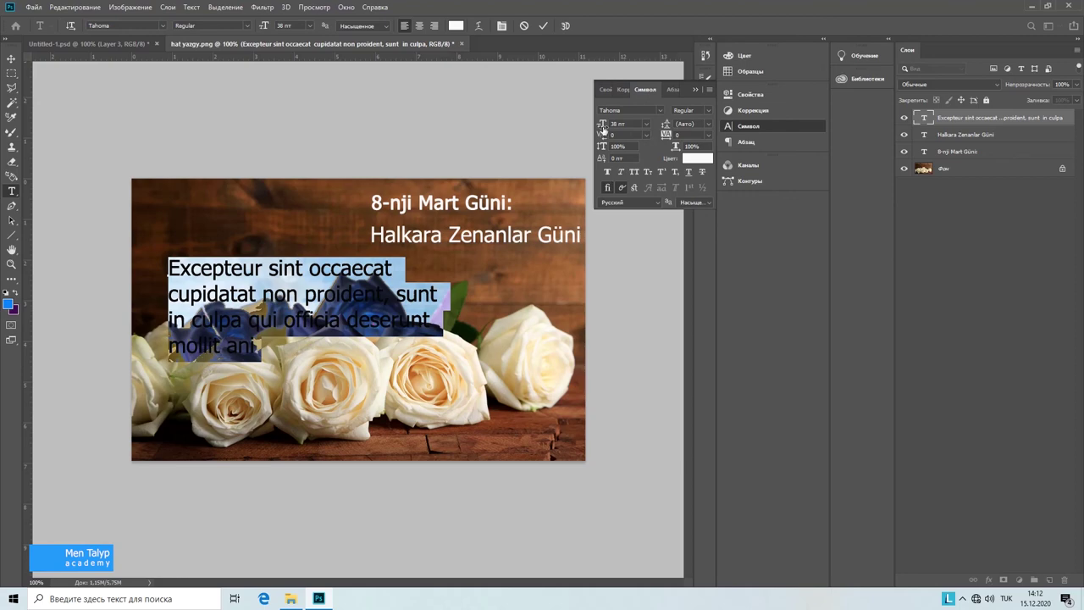
{"action": "left_click_drag", "start_coordinate": [603, 127], "coordinate": [592, 128]}
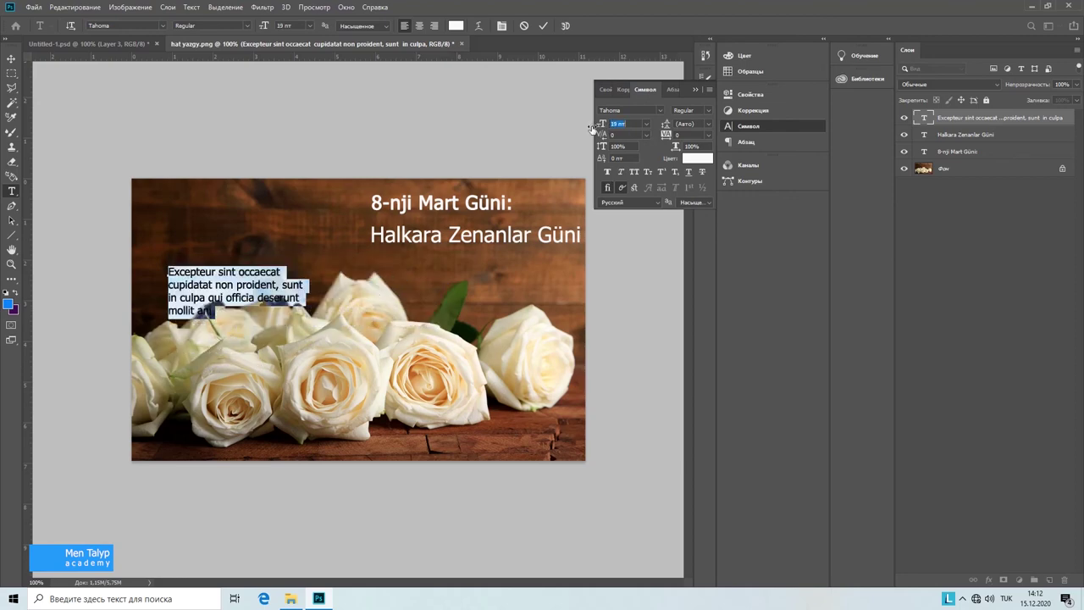
{"action": "left_click", "coordinate": [12, 59]}
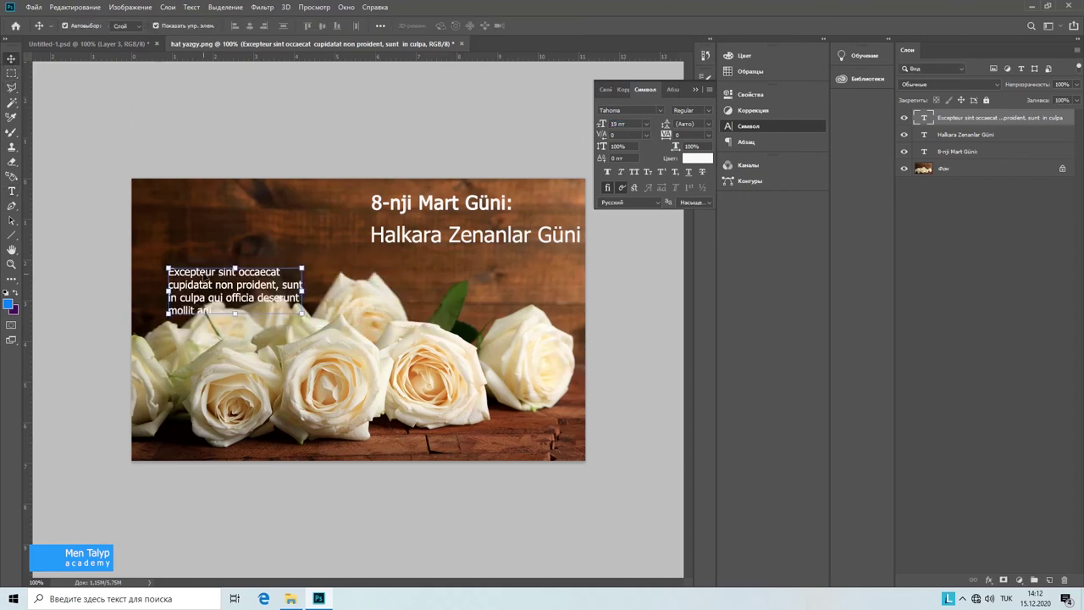